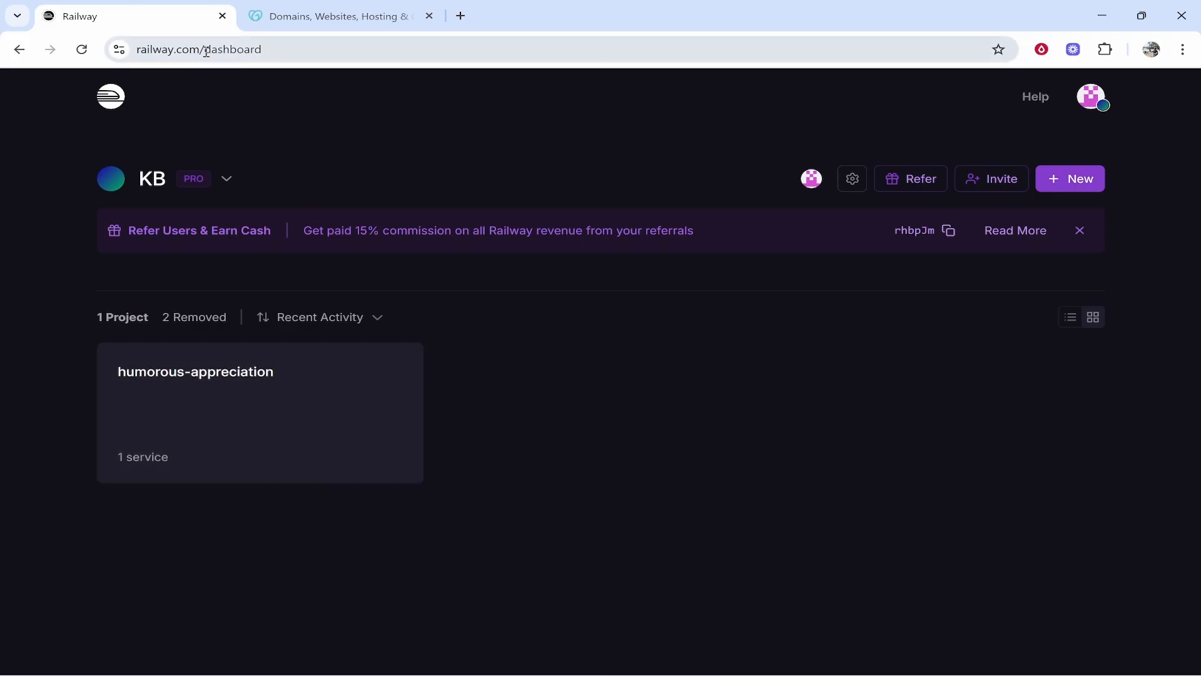
Step: Open the todovideo service settings in the humorous-appreciation project and start adding a custom domain under Public Networking
click(218, 377)
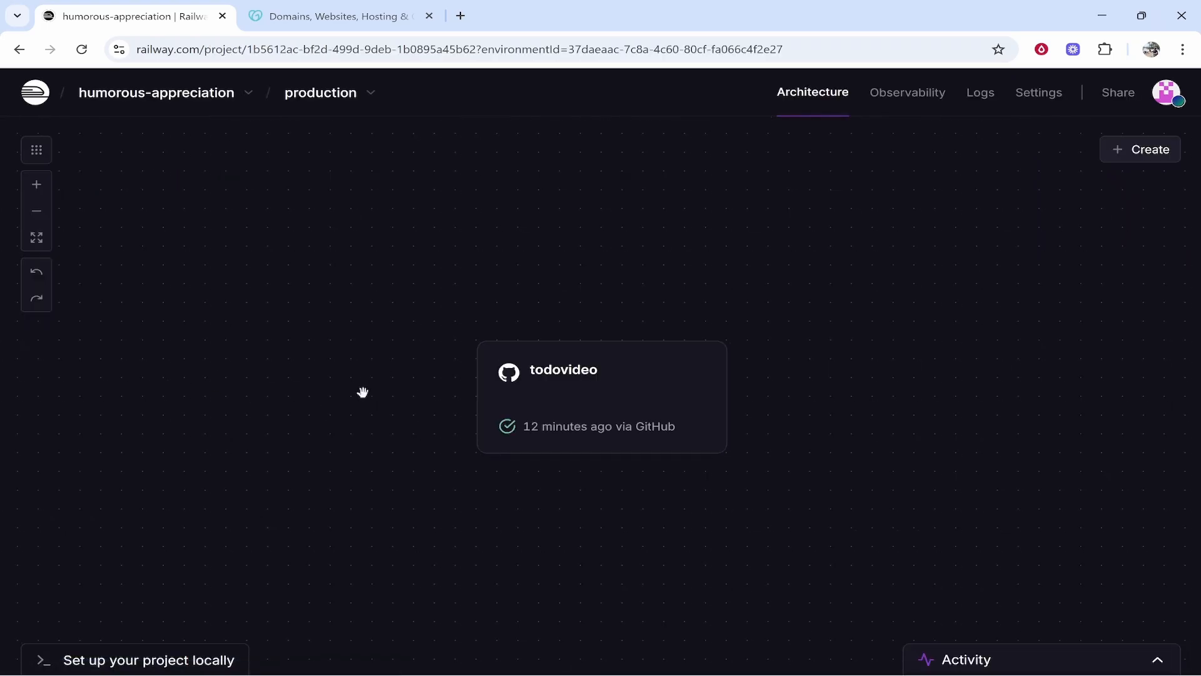
click(573, 381)
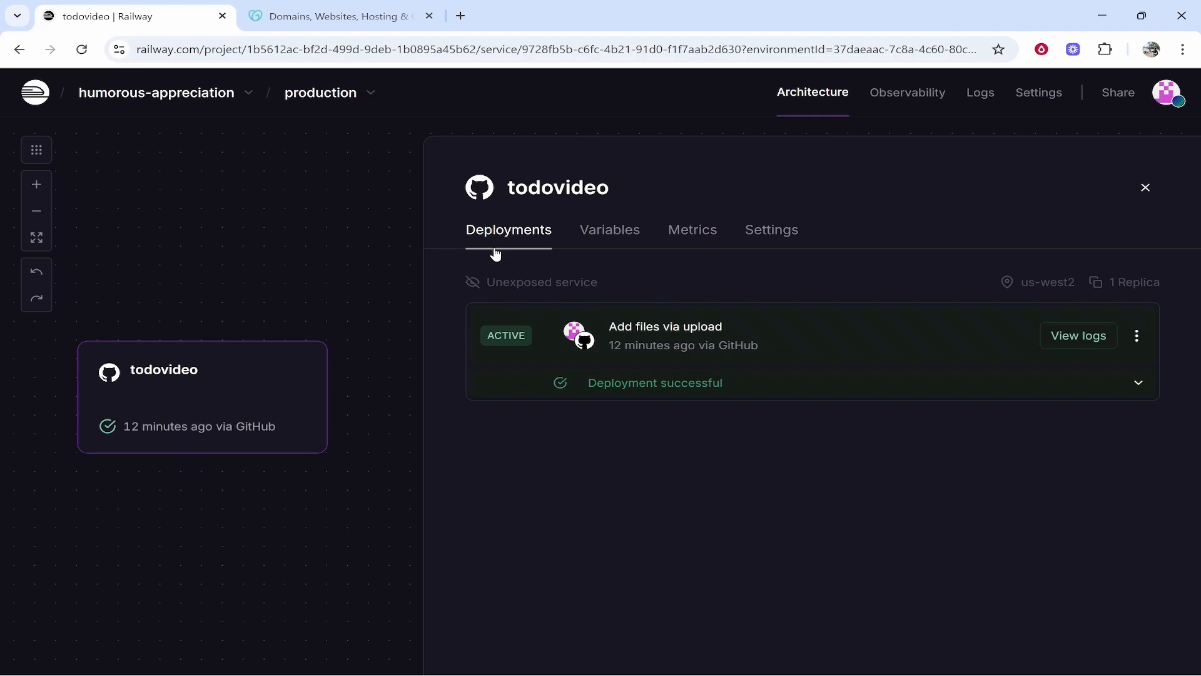
click(753, 233)
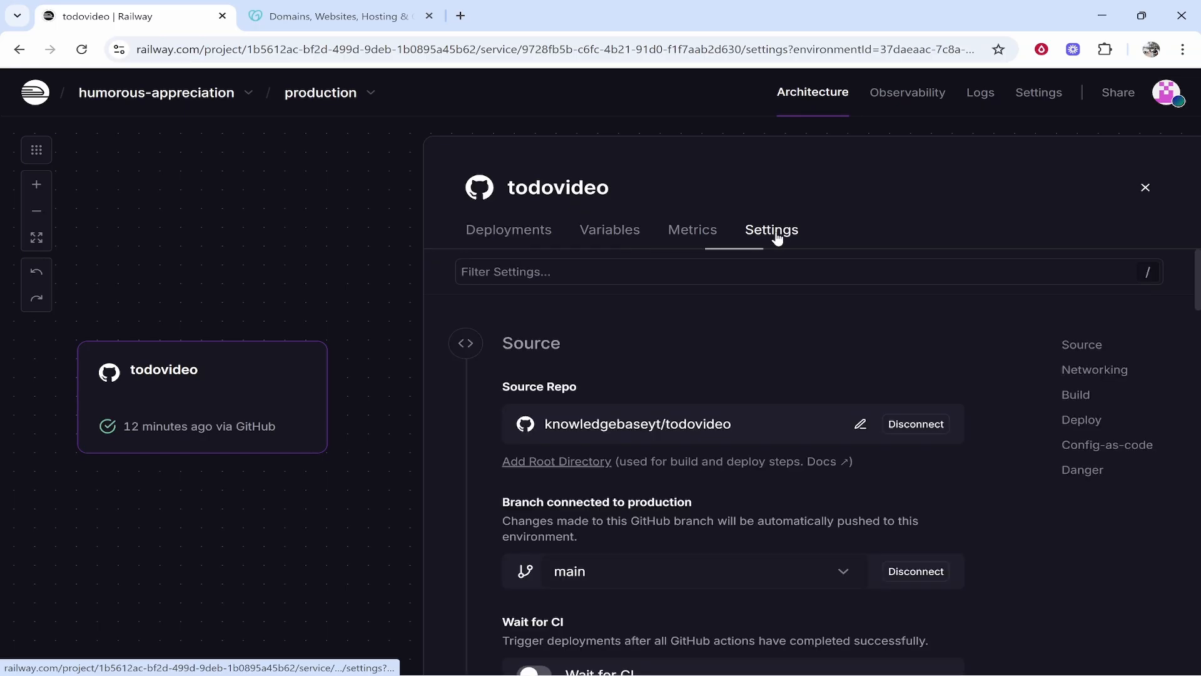
scroll(777, 313, down, 5)
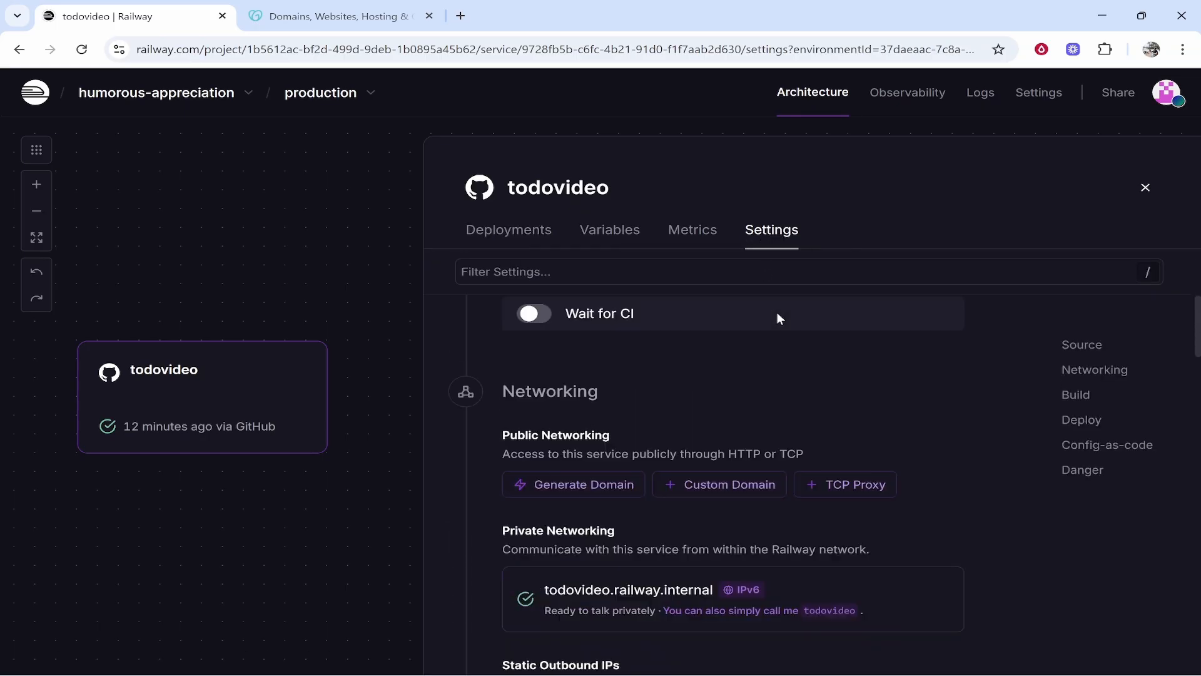
drag(504, 360, 598, 362)
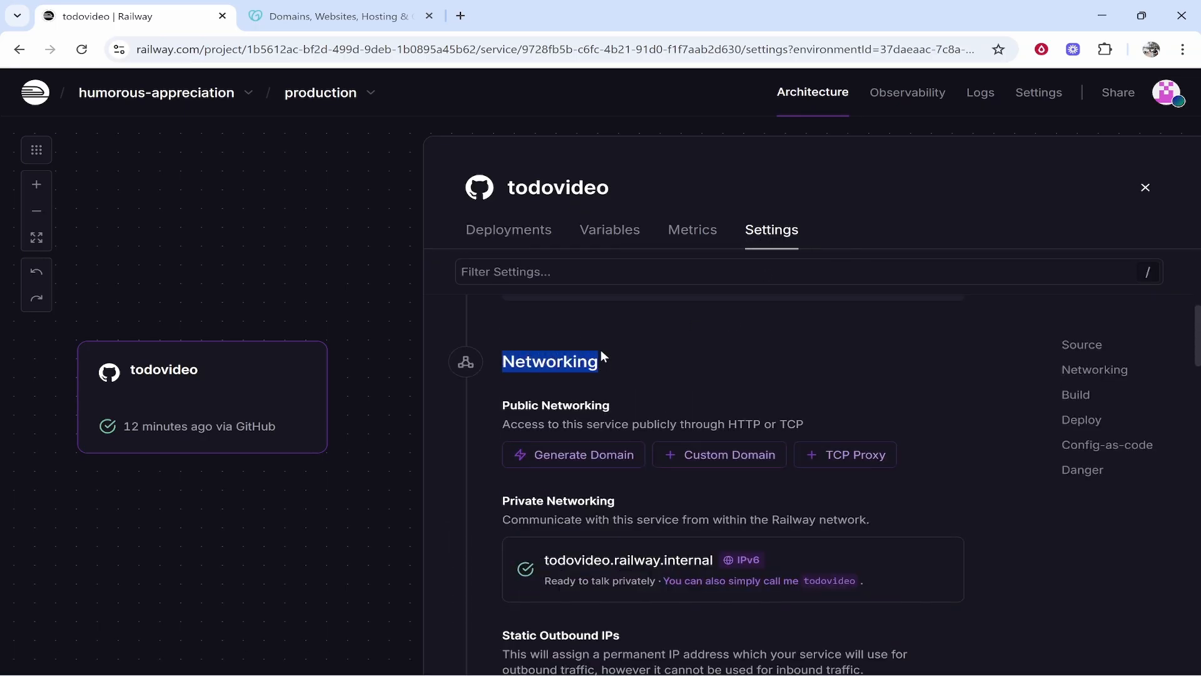
click(619, 321)
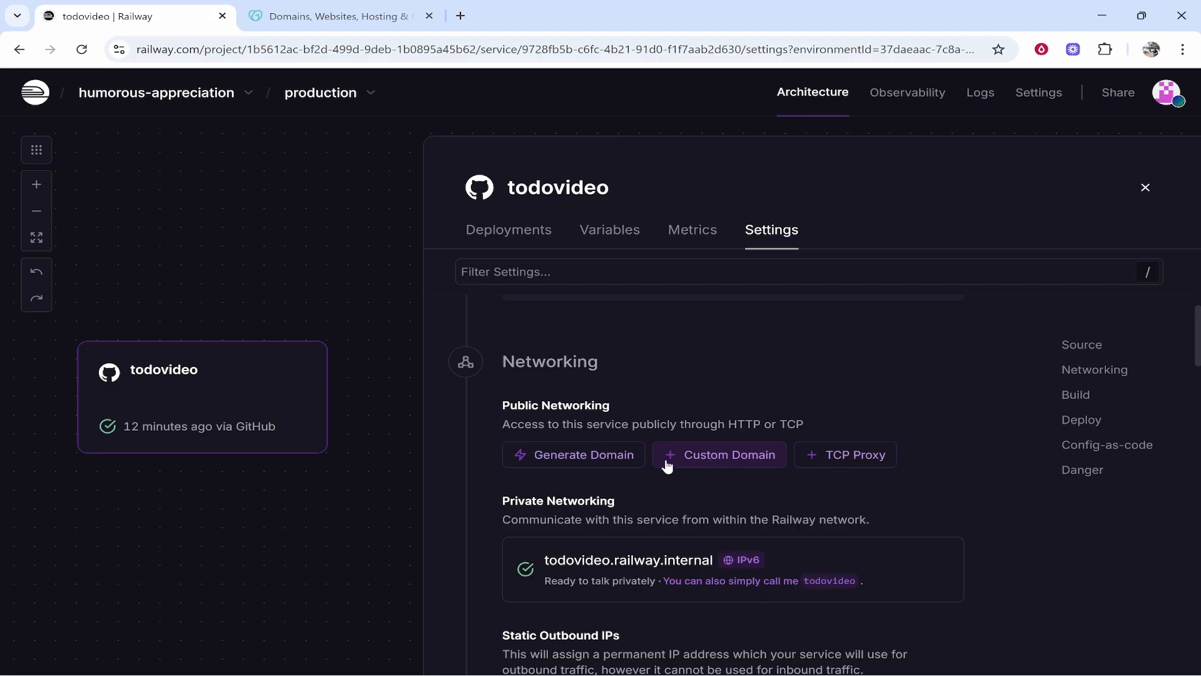
click(702, 460)
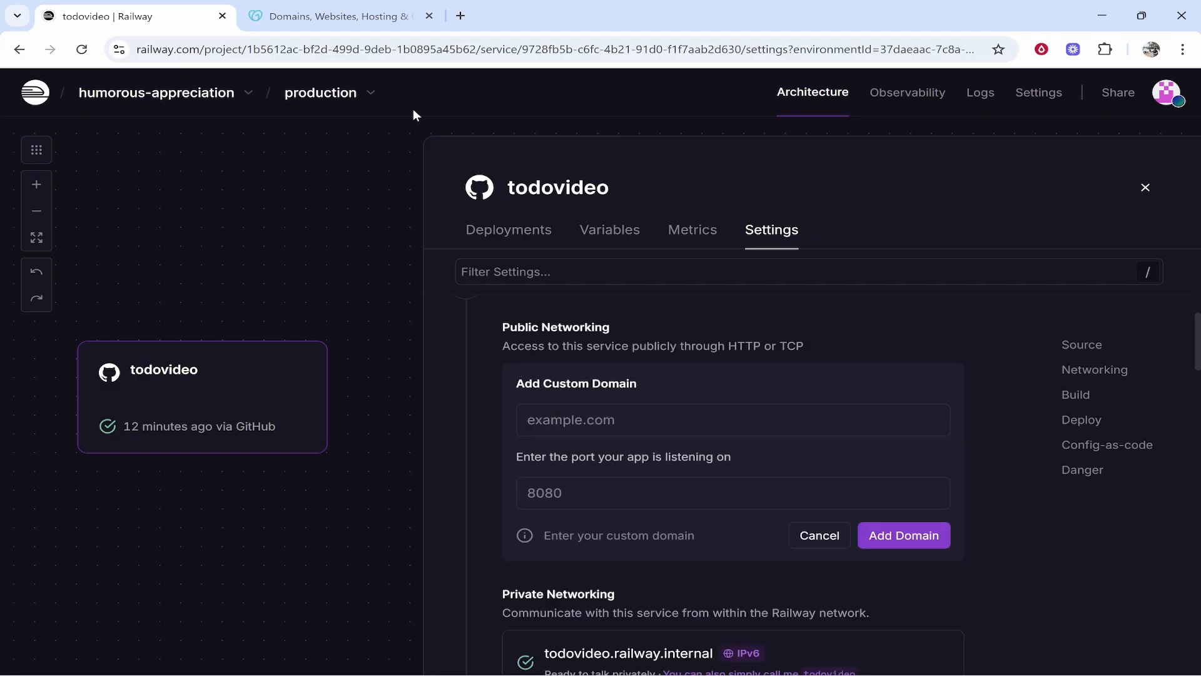
Step: Switch to GoDaddy, open the DNS records of the Search Based Method domain and copy its domain name
click(338, 15)
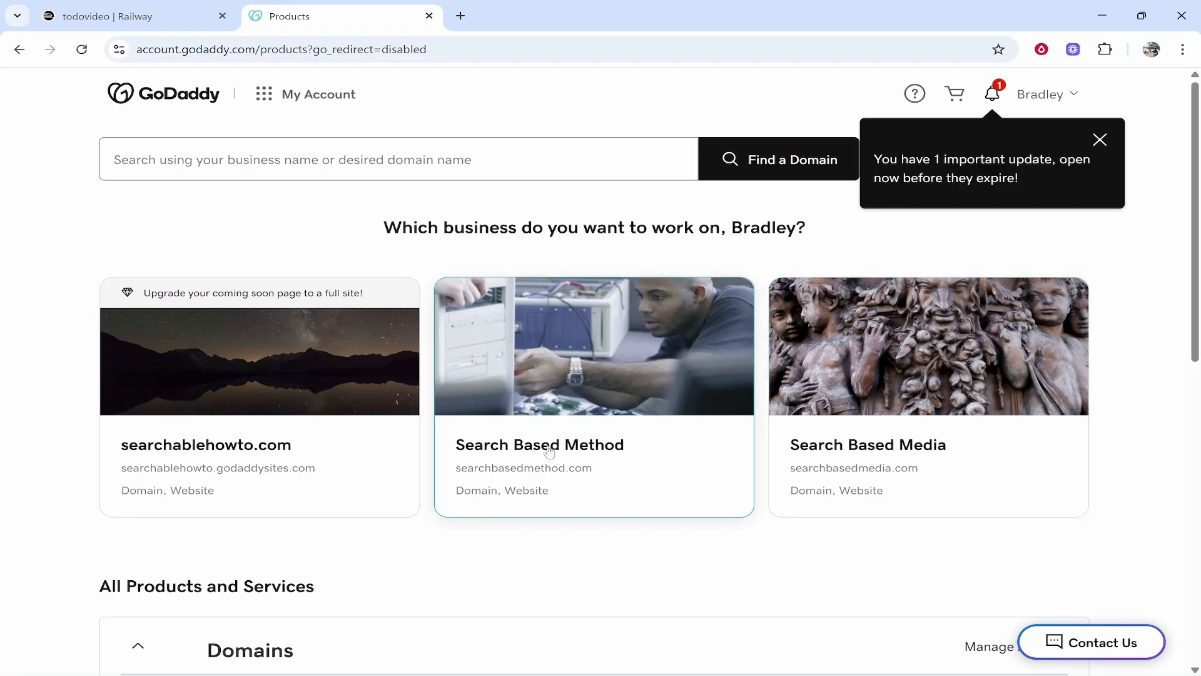
click(568, 448)
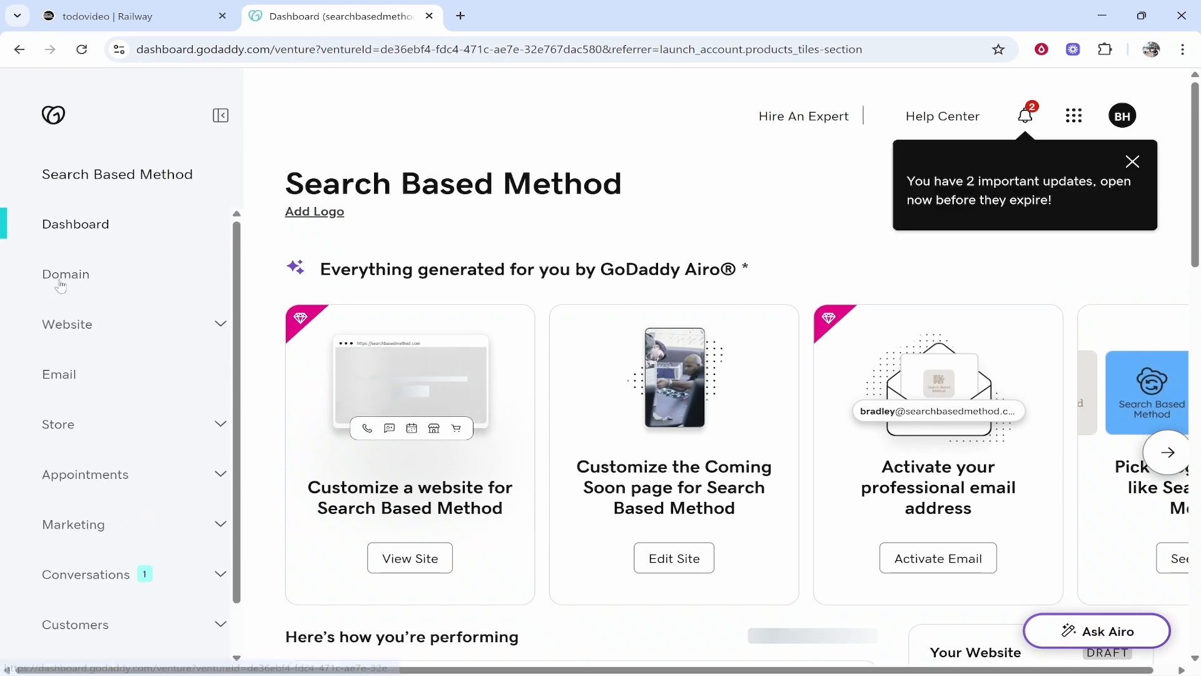
click(61, 278)
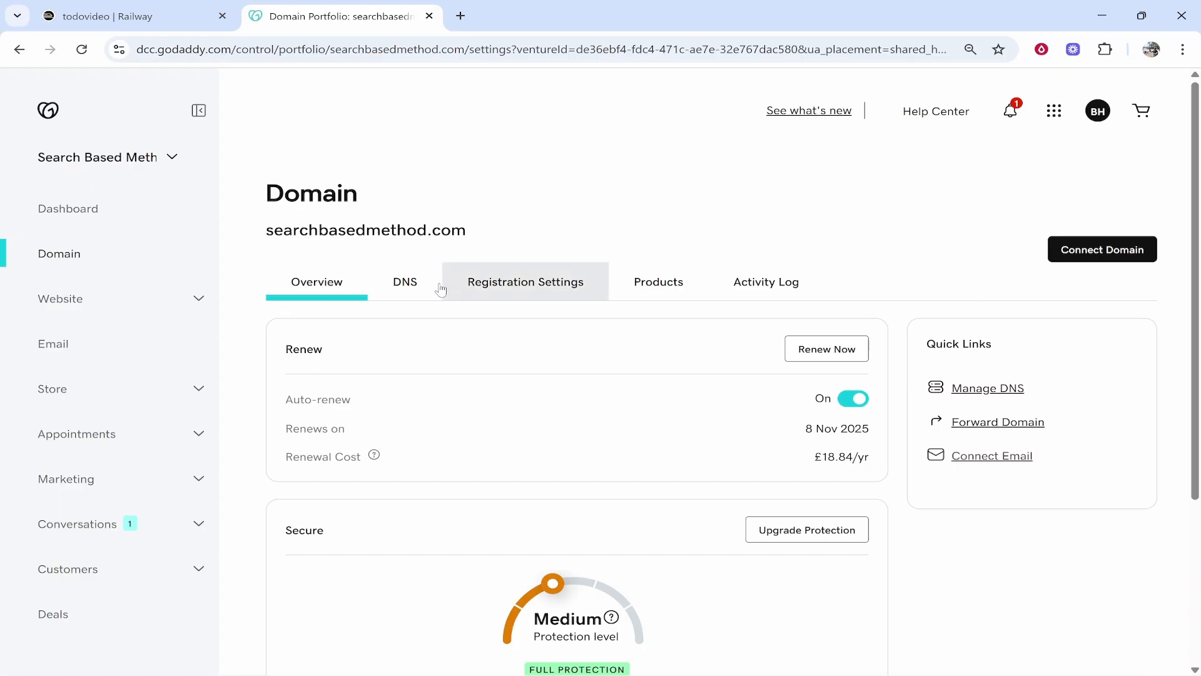
click(413, 289)
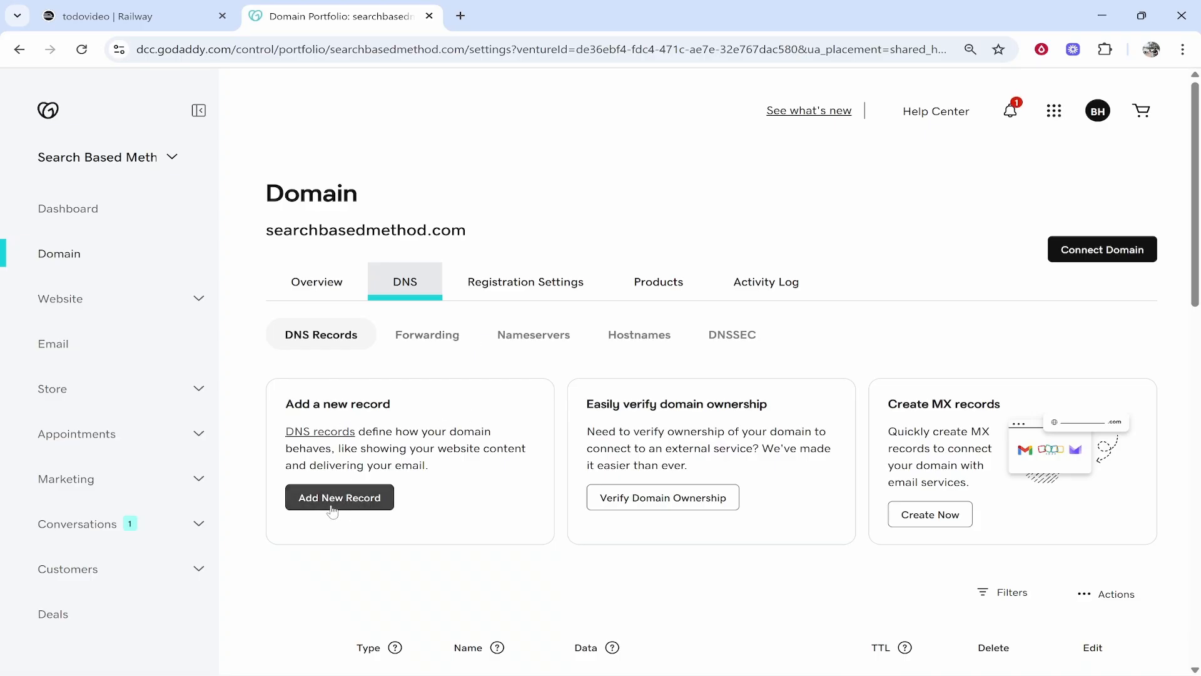
drag(469, 230, 267, 232)
key(ctrl+c)
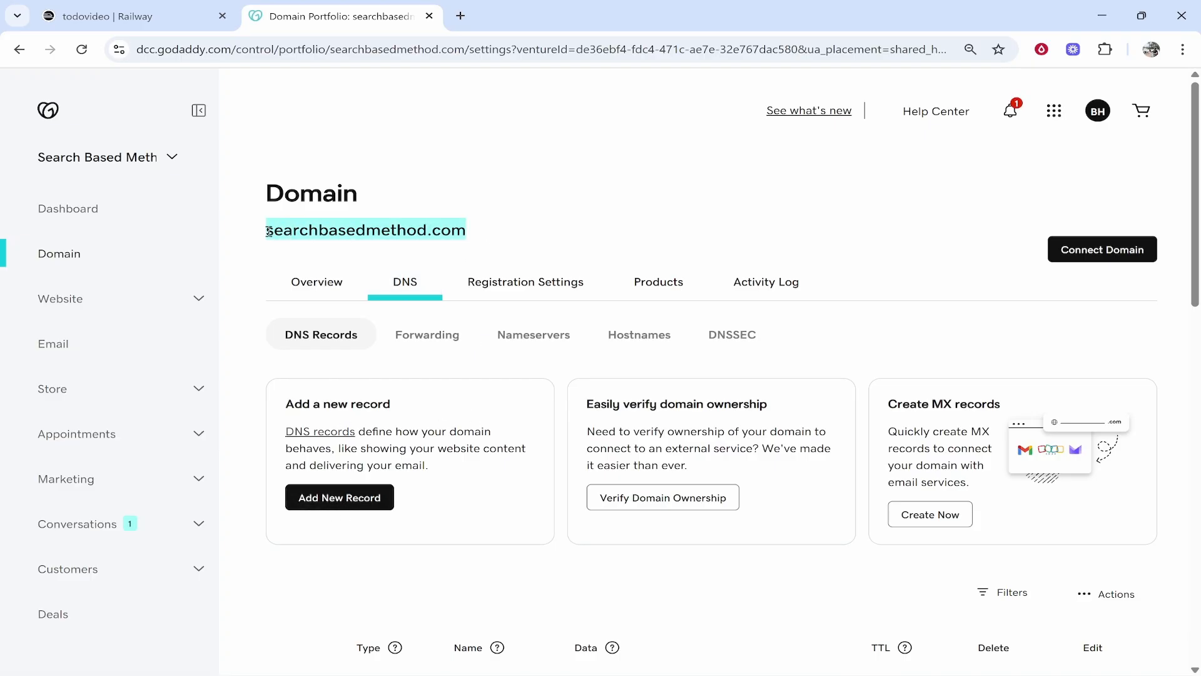
click(125, 16)
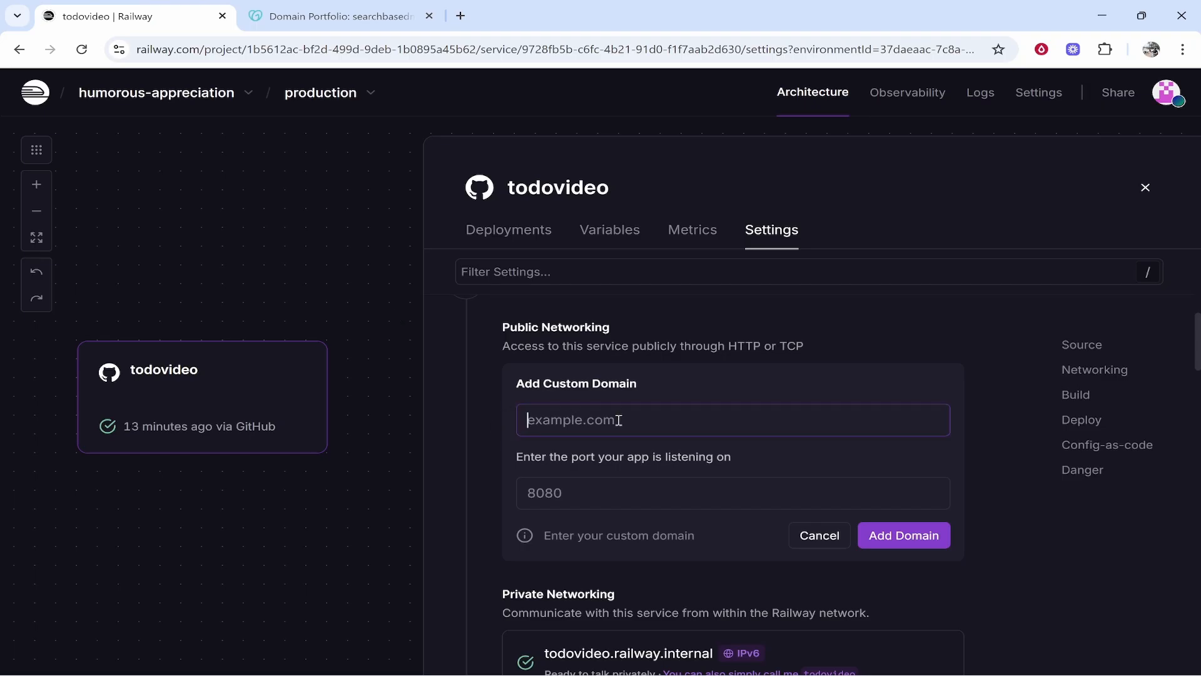
text(www.)
key(ctrl+v)
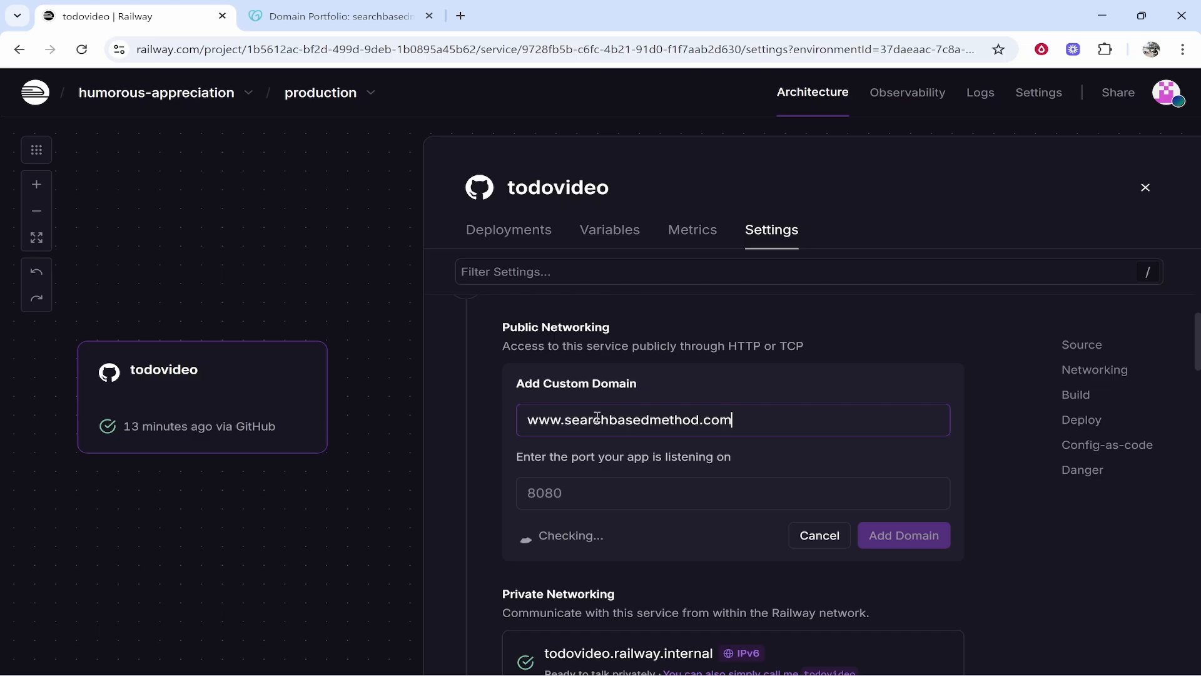
click(587, 500)
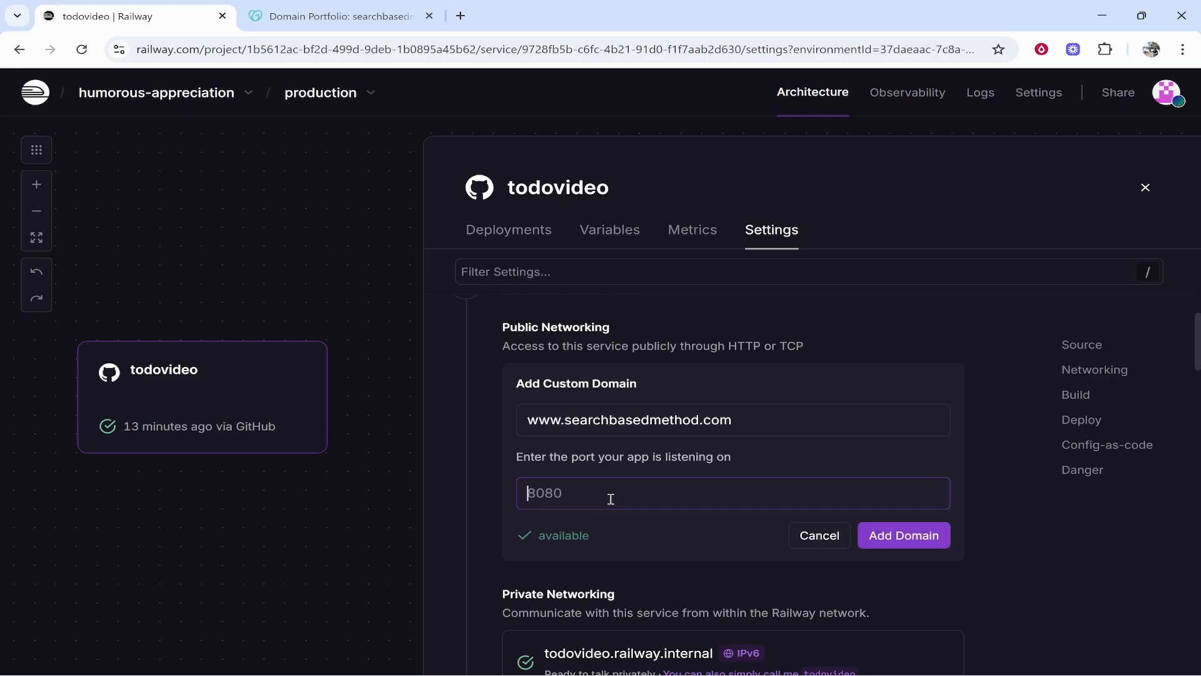
text(8080)
click(898, 534)
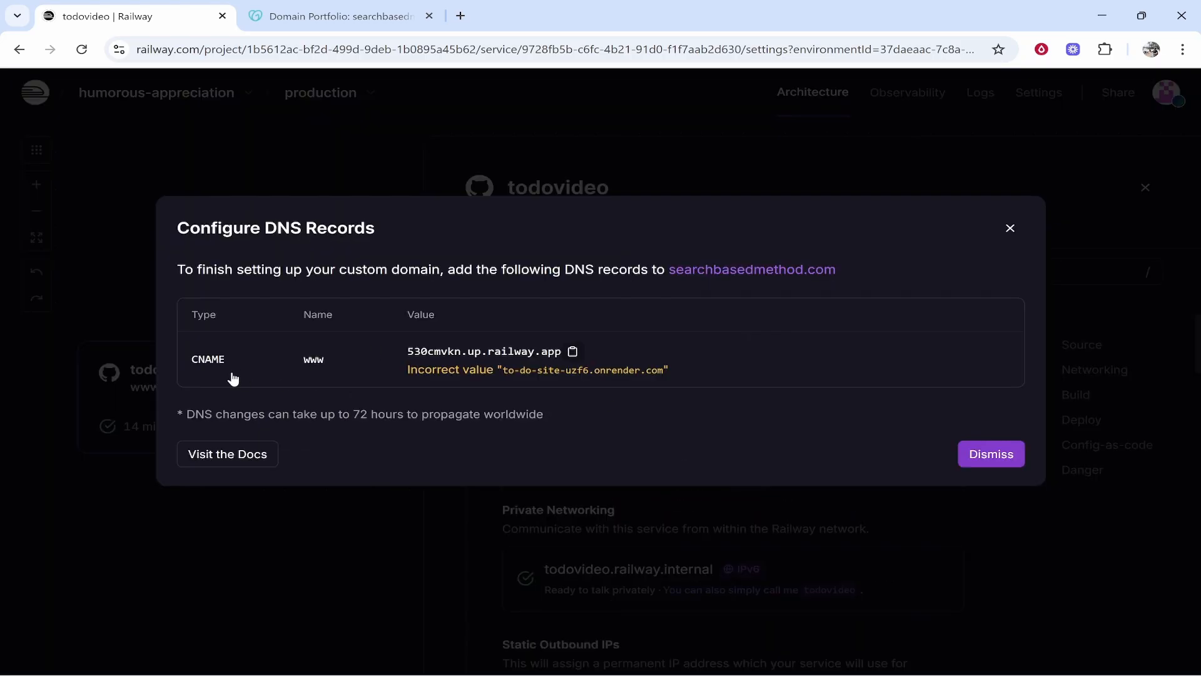
Step: Start a new DNS record in GoDaddy and copy the required CNAME value 530cmvkn.up.railway.app from Railway
click(376, 22)
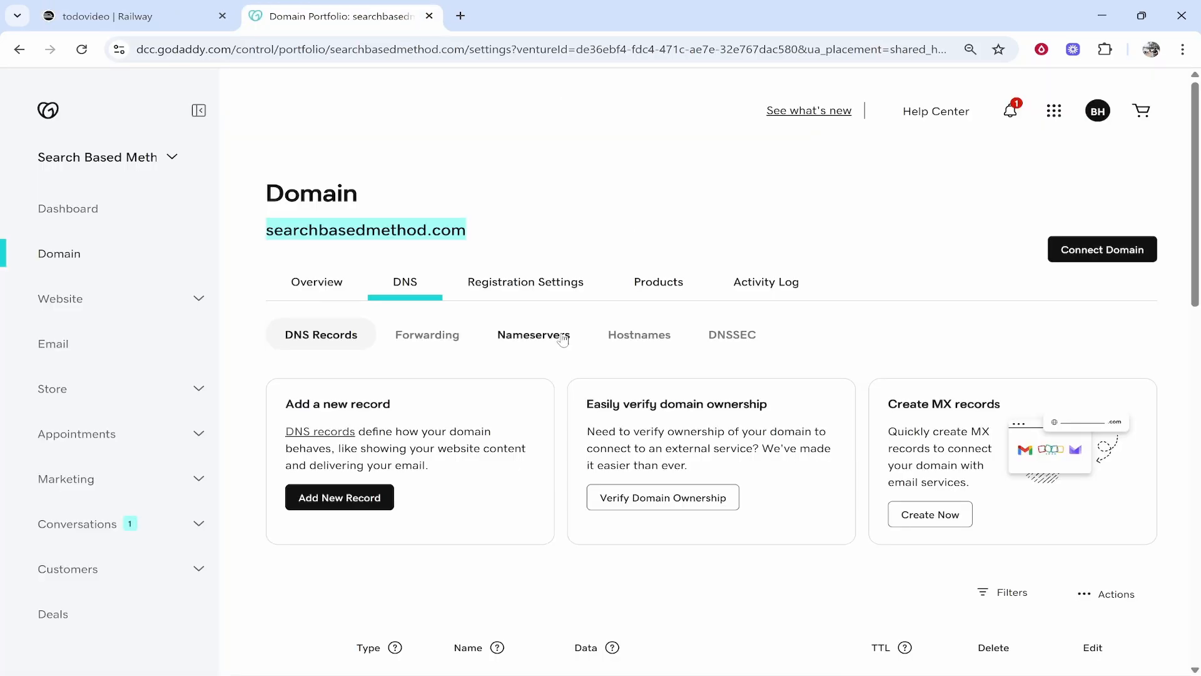
click(438, 200)
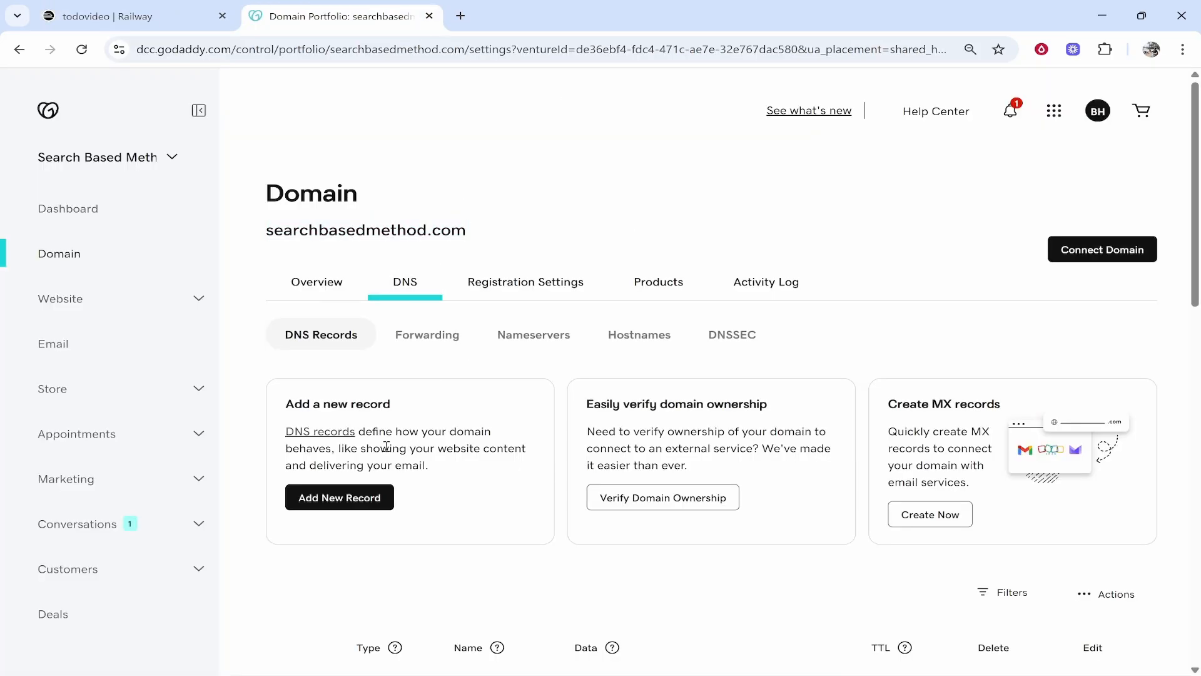
click(340, 498)
scroll(350, 475, down, 5)
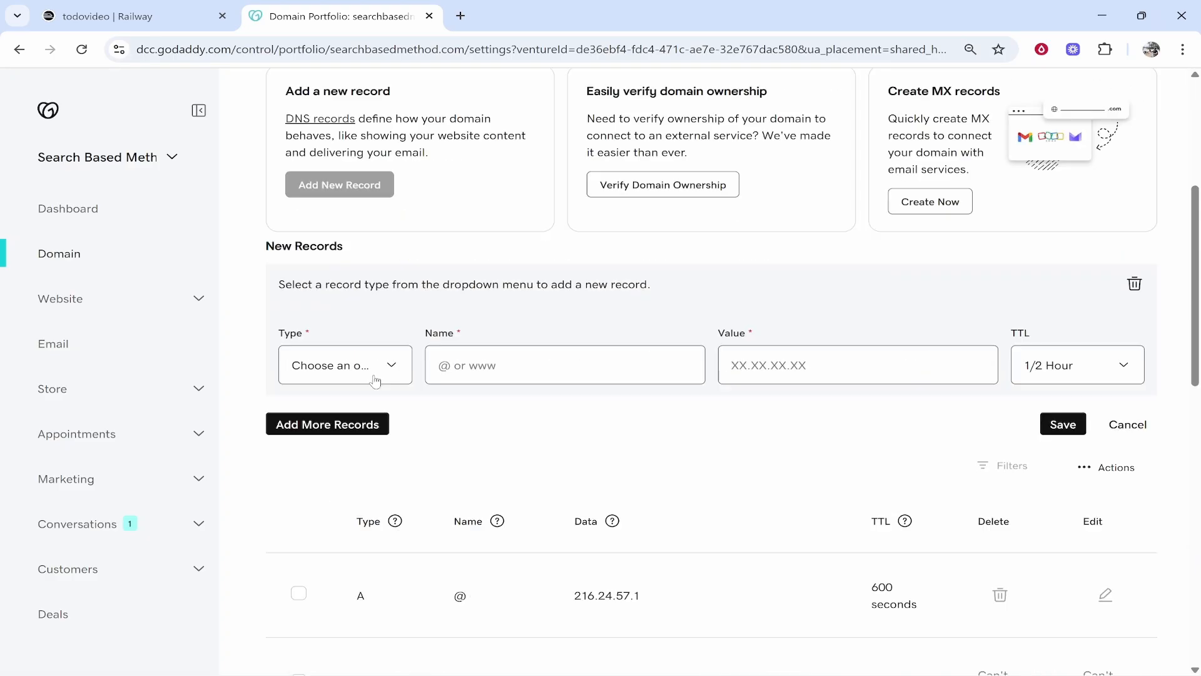
click(195, 12)
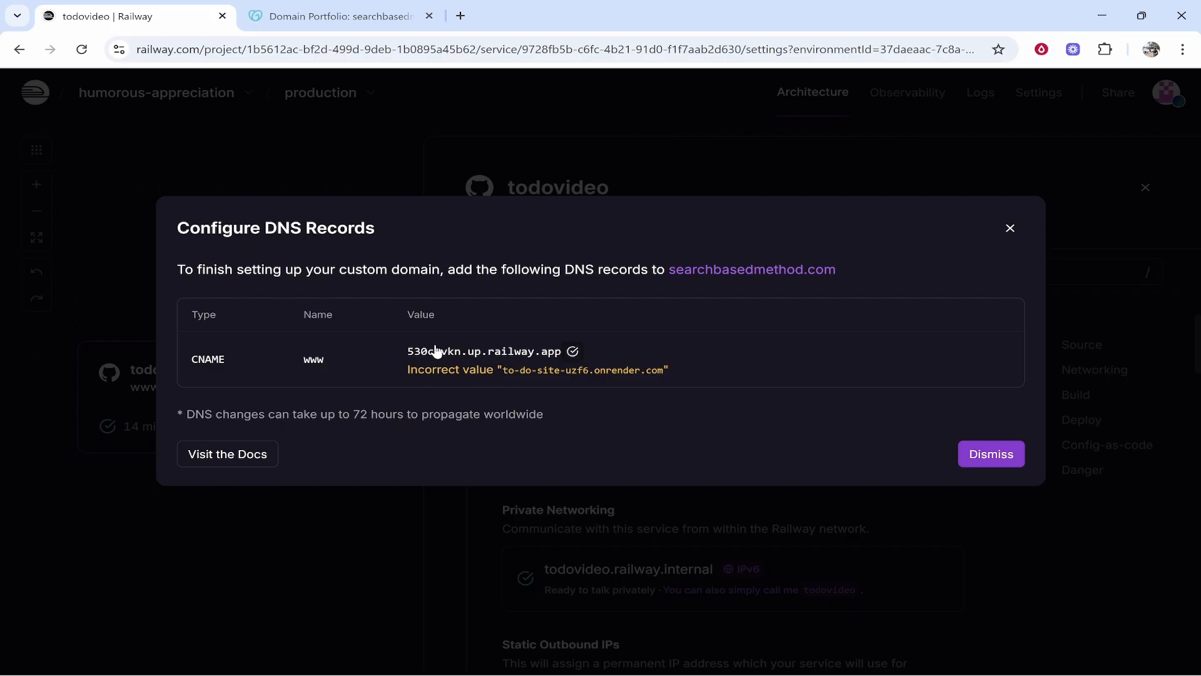
key(ctrl+Tab)
Step: Examine the domain's existing DNS records for entries that can be edited or deleted, and look at the nameservers
scroll(593, 408, down, 5)
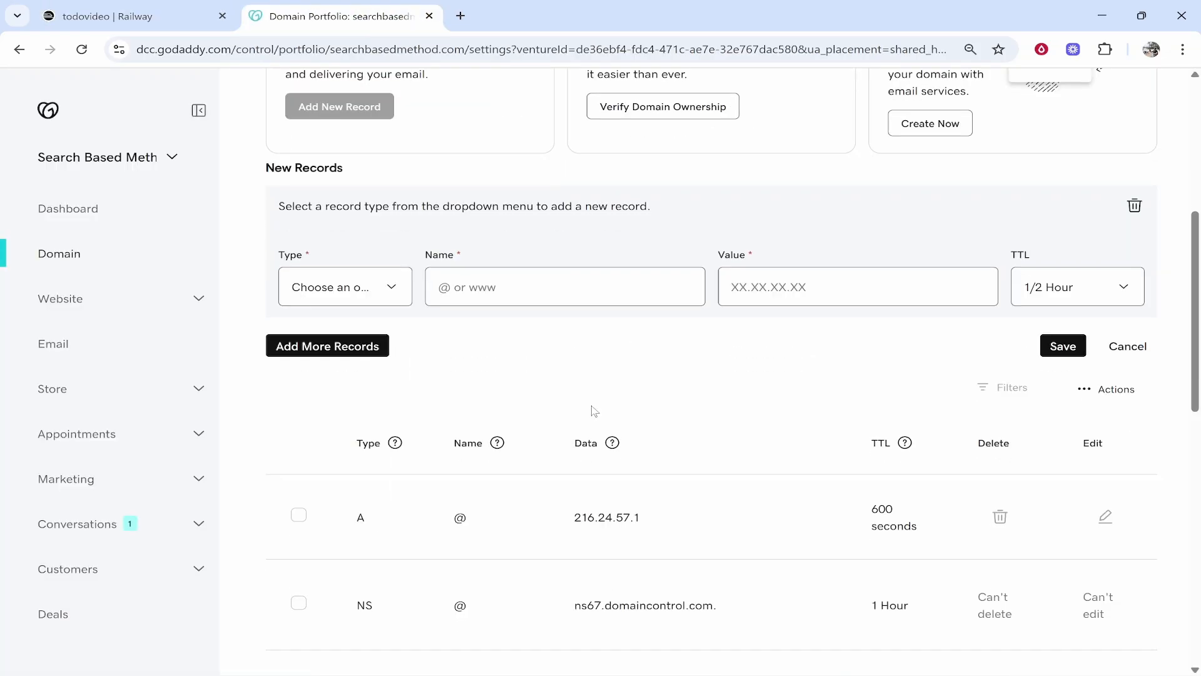
scroll(593, 409, down, 1)
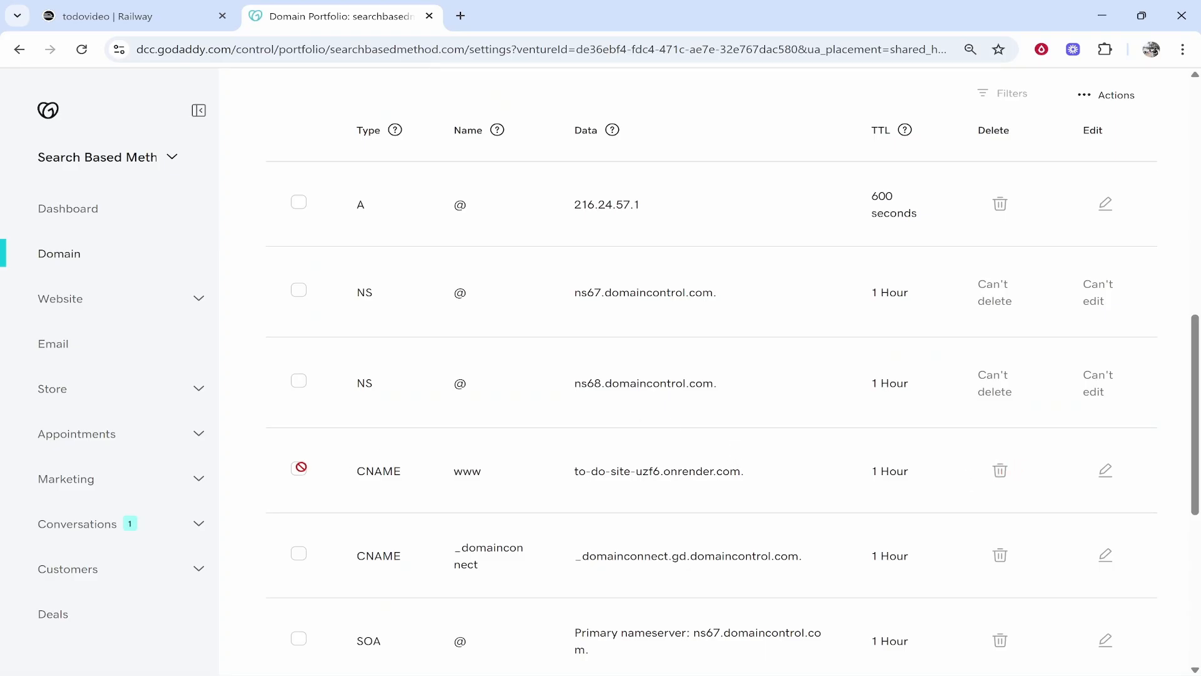
scroll(348, 477, up, 3)
scroll(350, 476, down, 4)
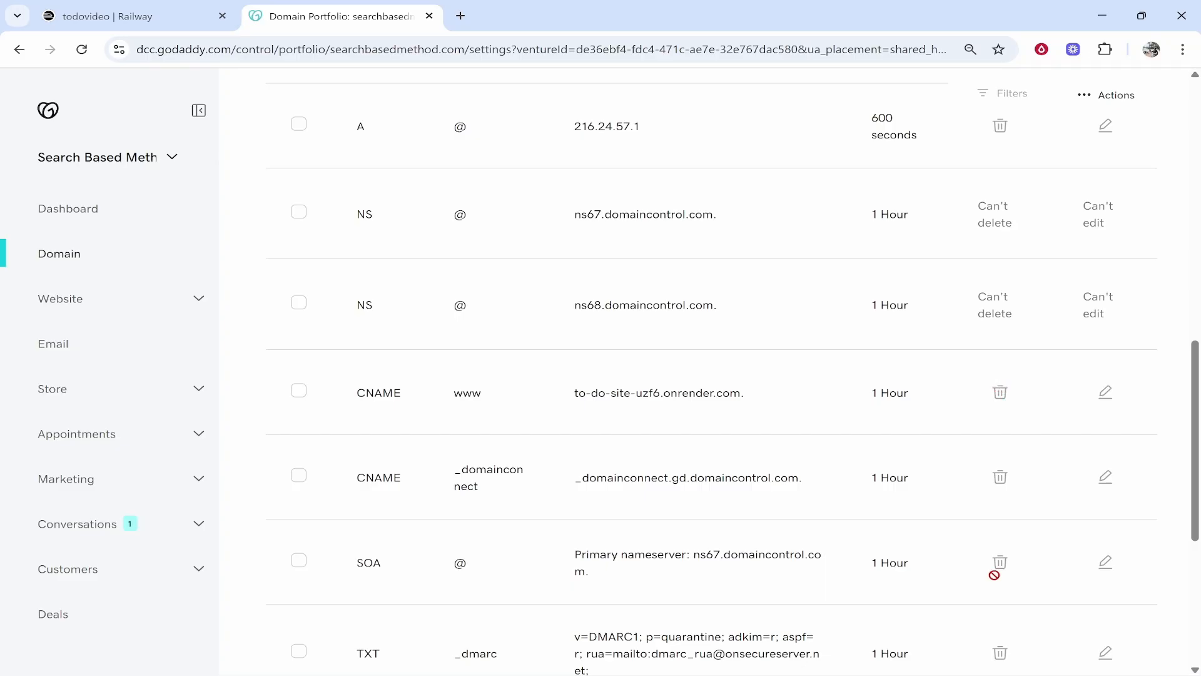
scroll(999, 441, up, 3)
scroll(1000, 444, down, 2)
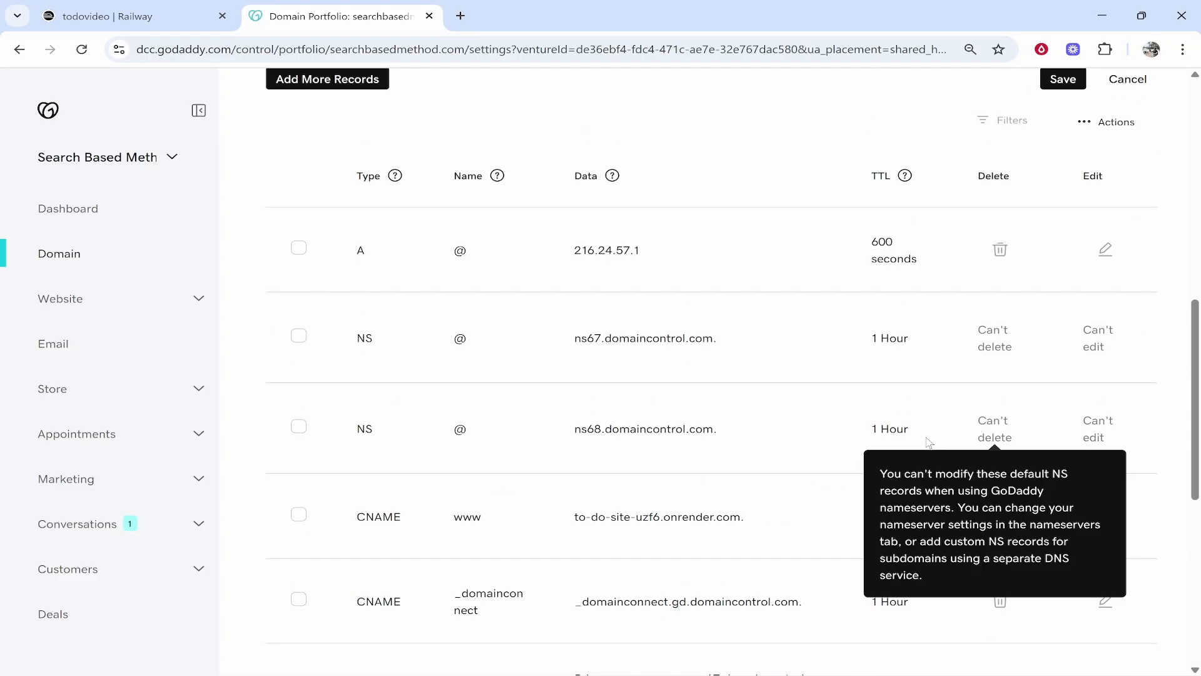
scroll(876, 454, up, 7)
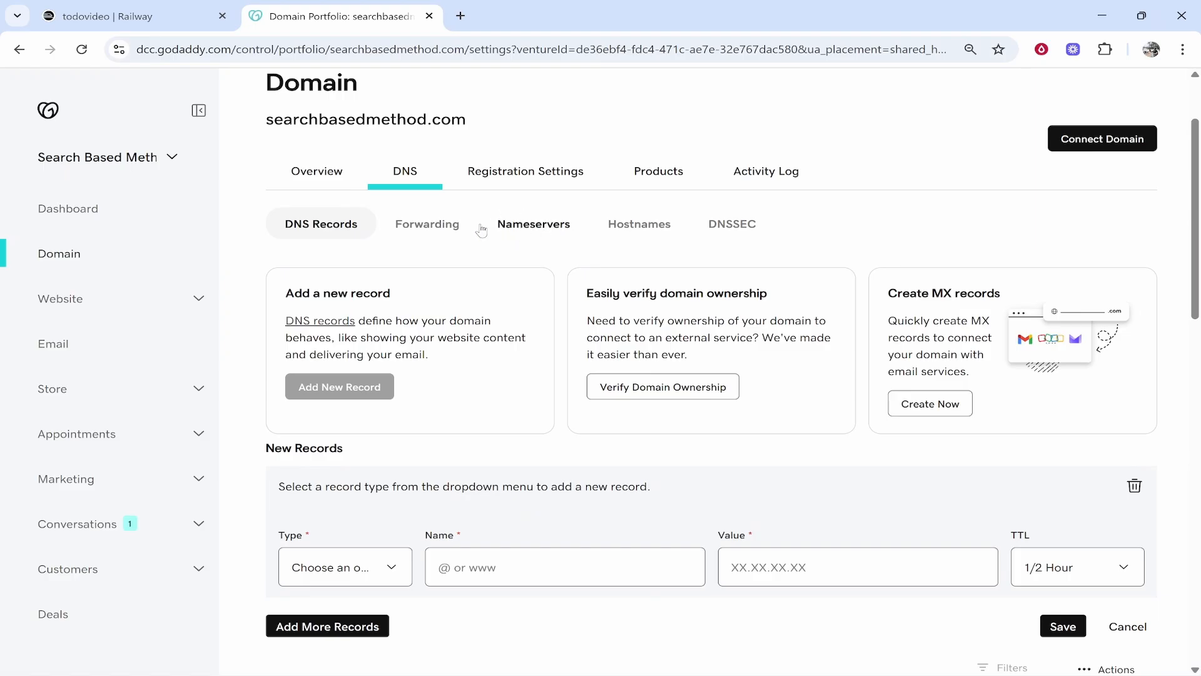
click(534, 229)
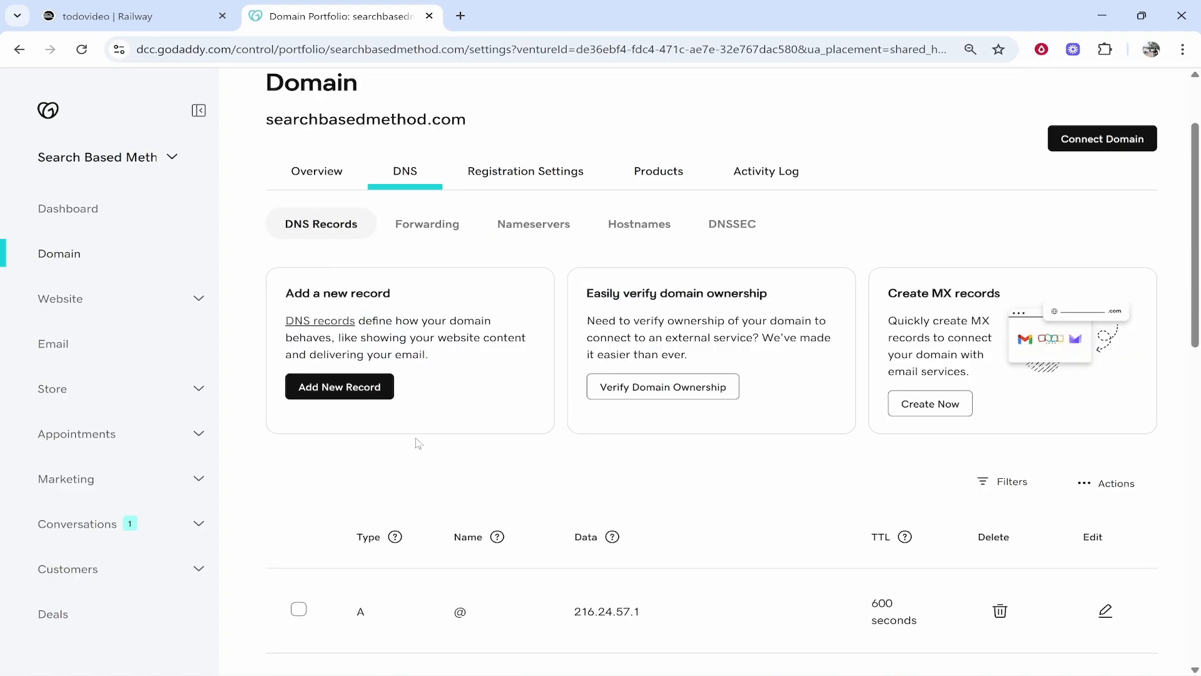
Step: Fill in a new DNS record of type CNAME with the name www and the value 530cmvkn.up.railway.app
click(340, 387)
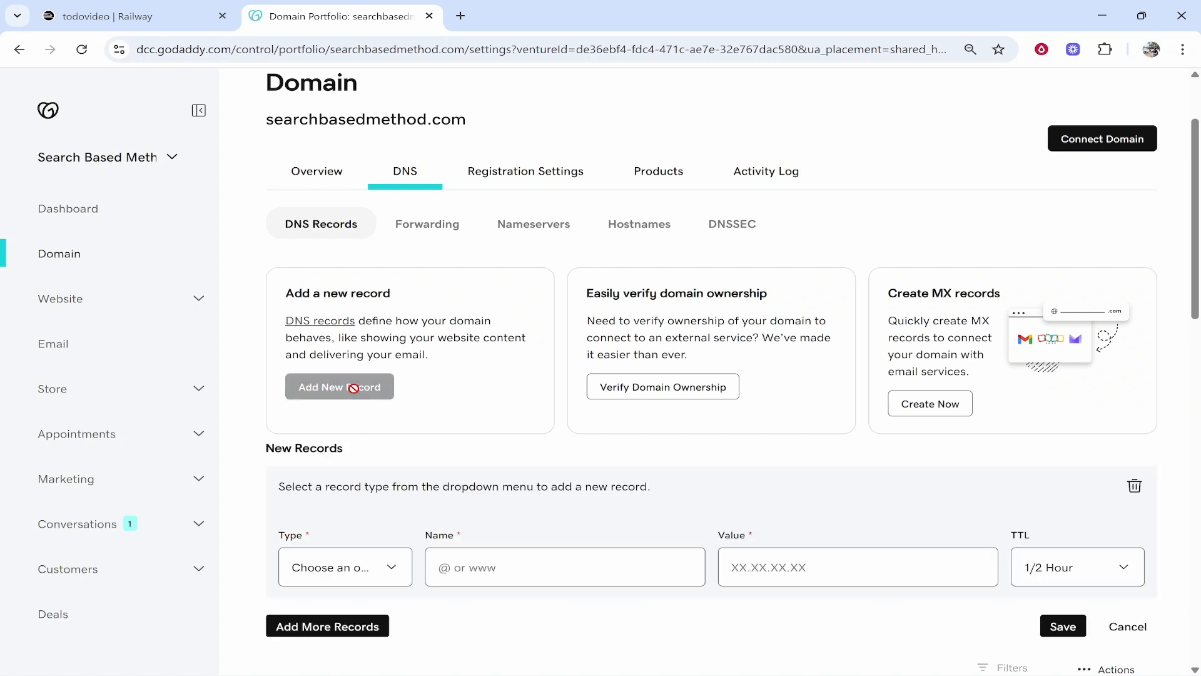
click(324, 455)
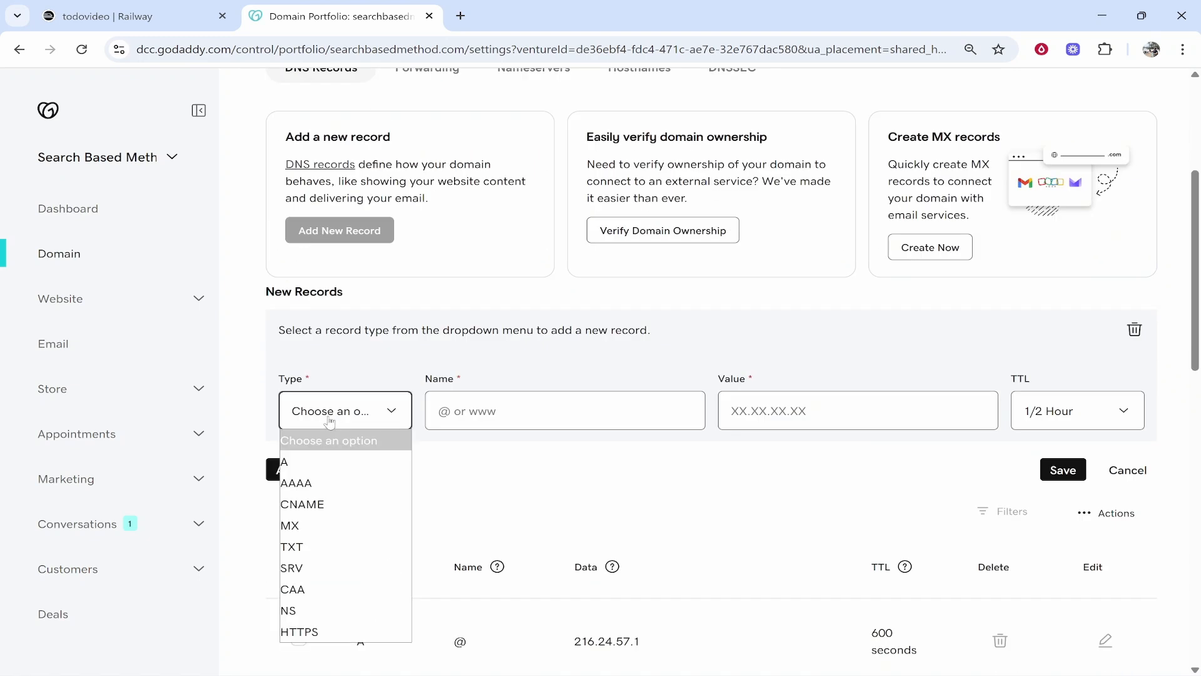
click(309, 504)
click(477, 416)
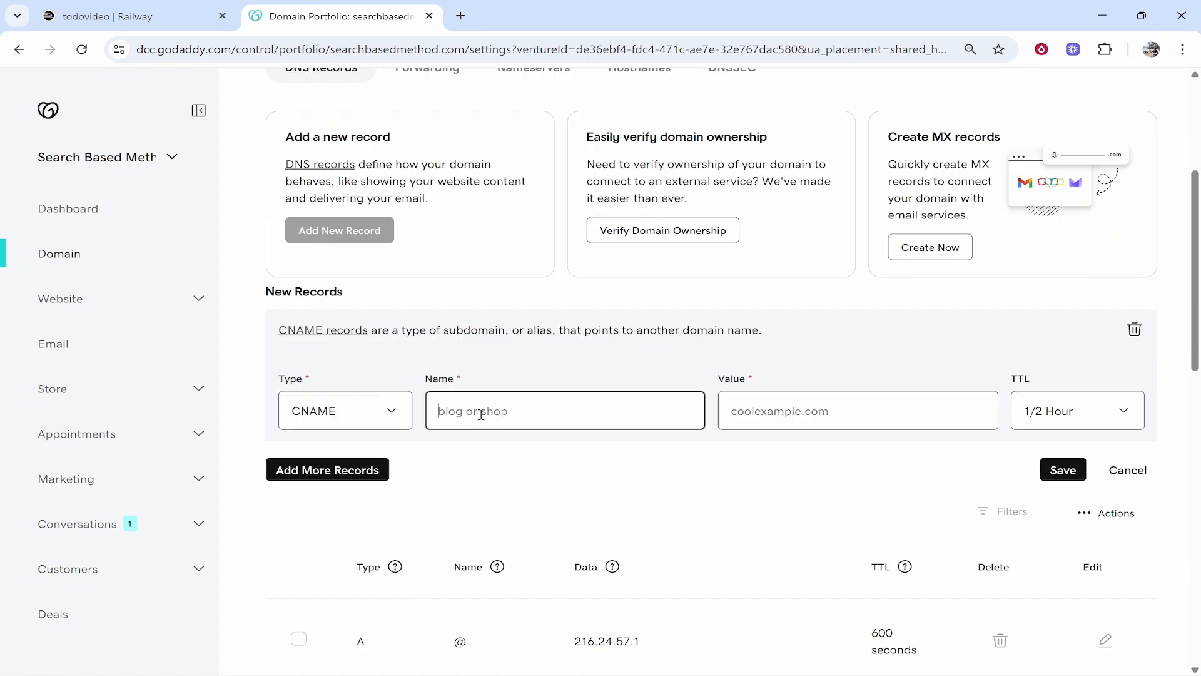
text(www)
click(786, 410)
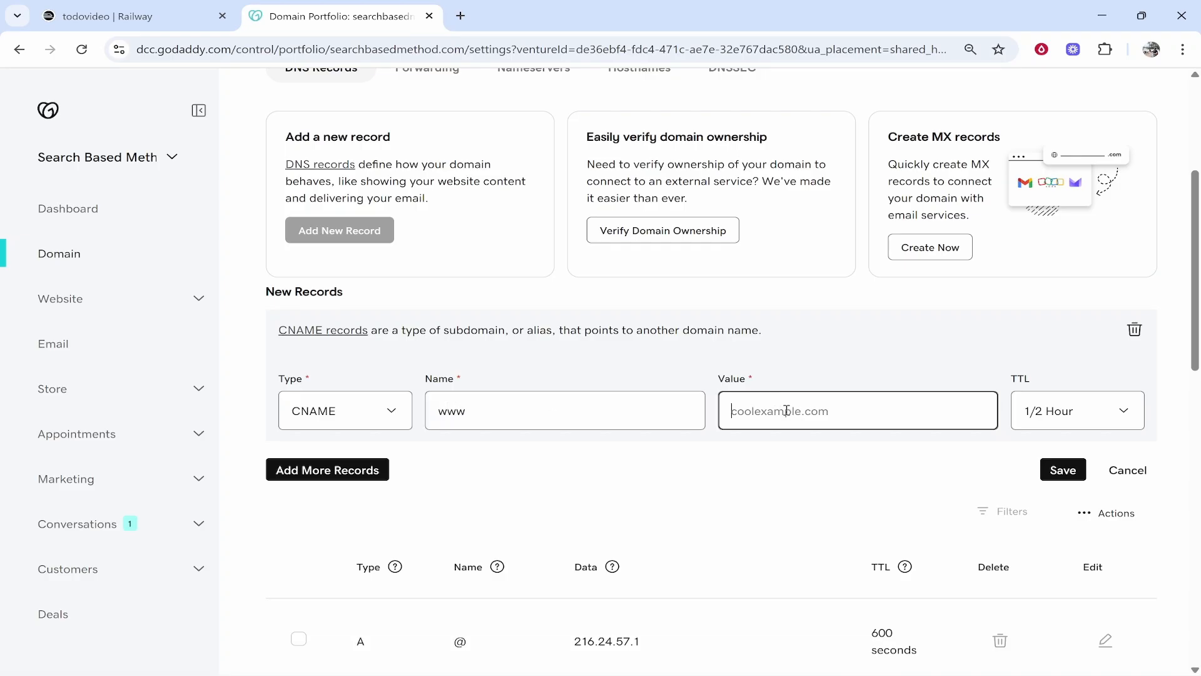
right_click(787, 411)
click(839, 197)
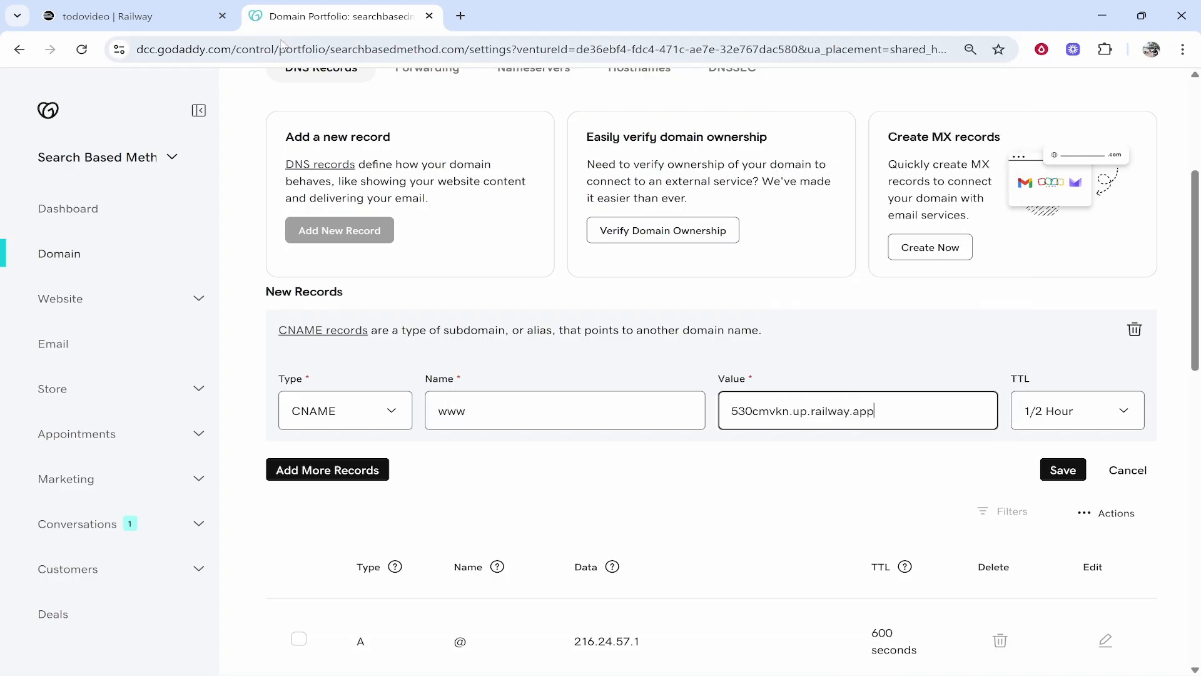
Step: Compare the new www CNAME record with Railway's required values, try to save it in GoDaddy, and discard the unsaved entry
click(188, 16)
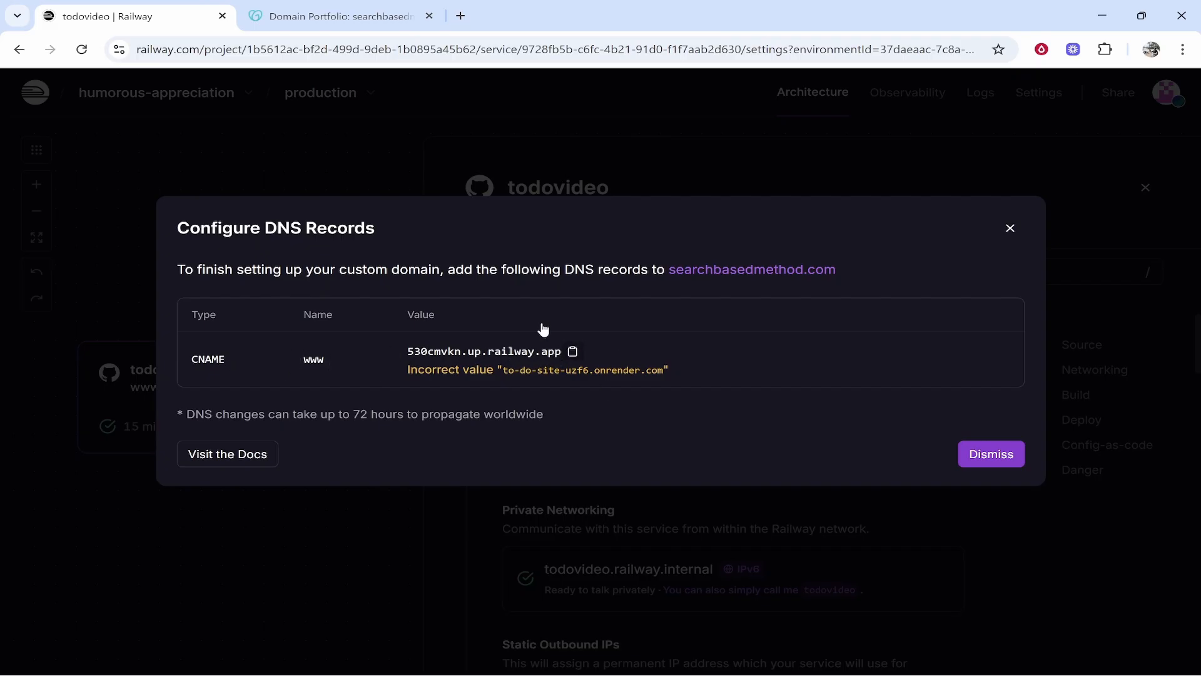
key(ctrl+Tab)
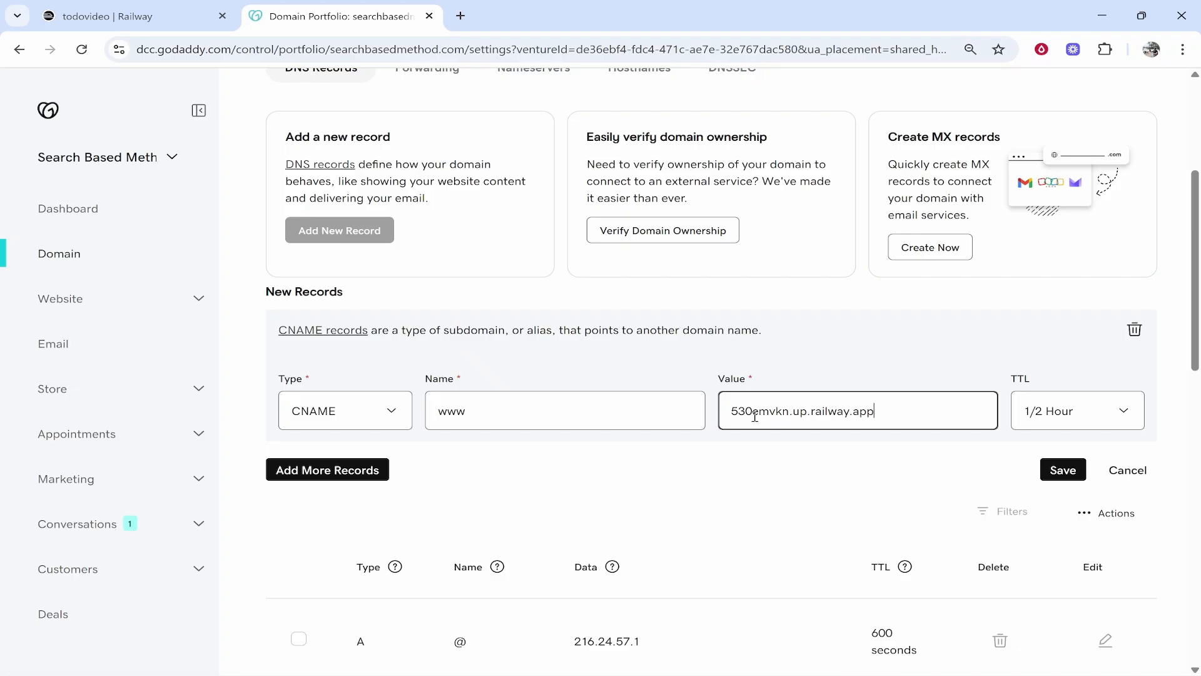
click(1063, 470)
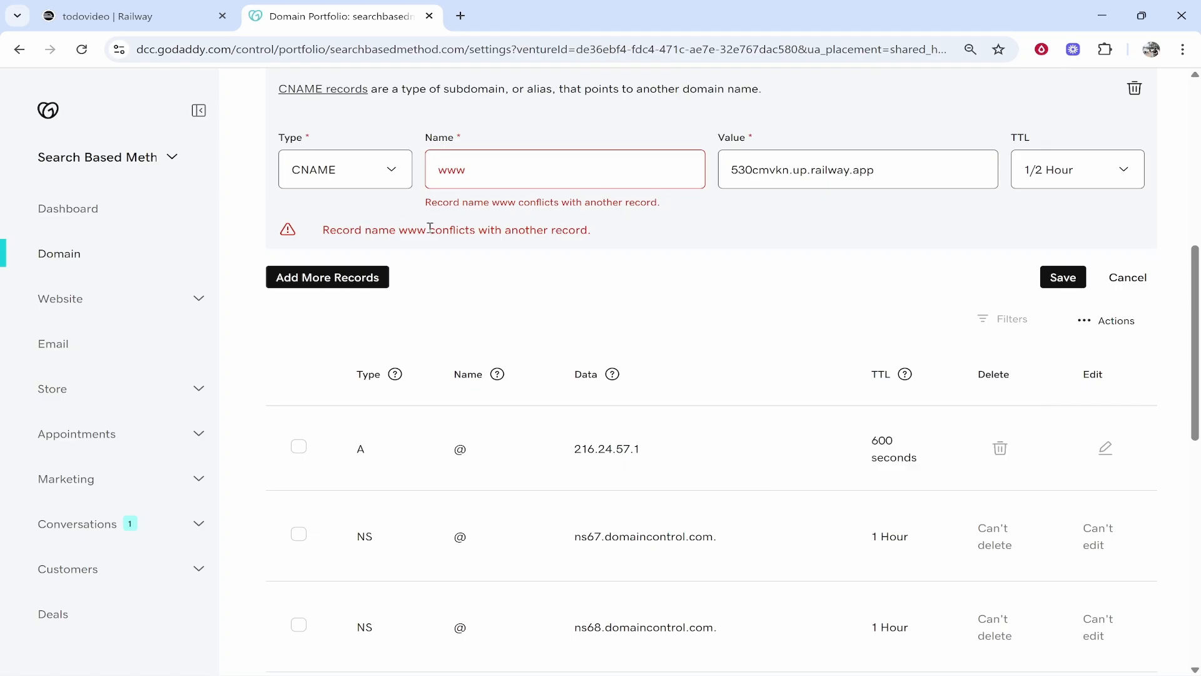
click(1127, 277)
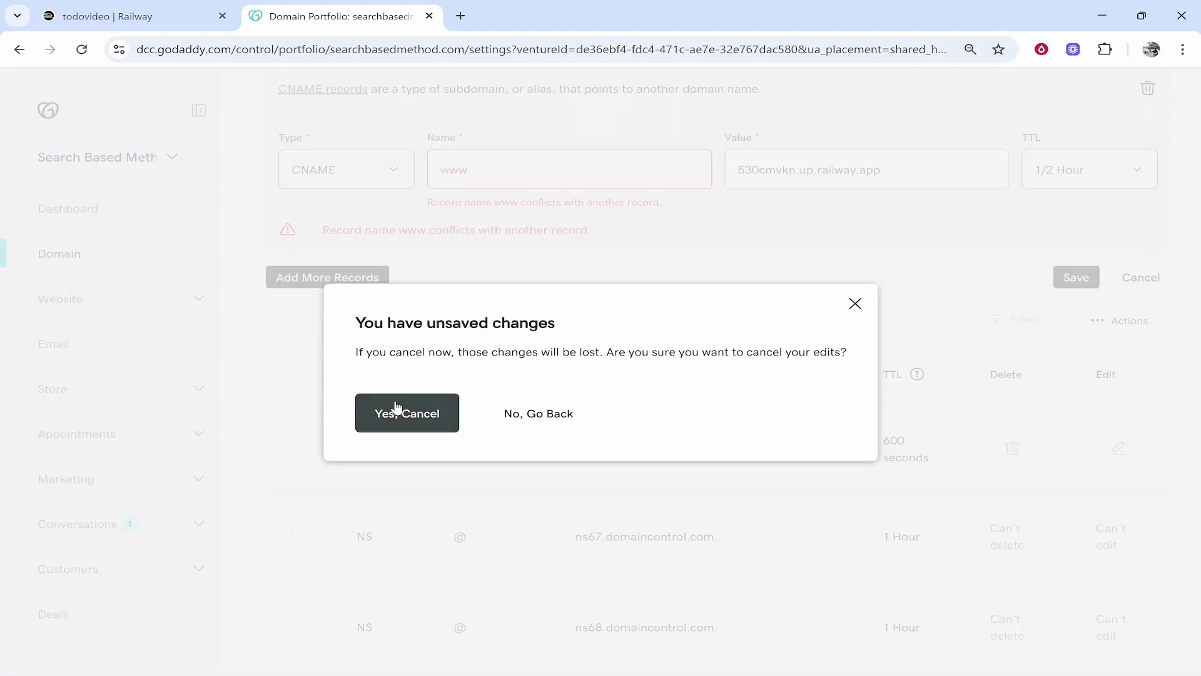
click(394, 410)
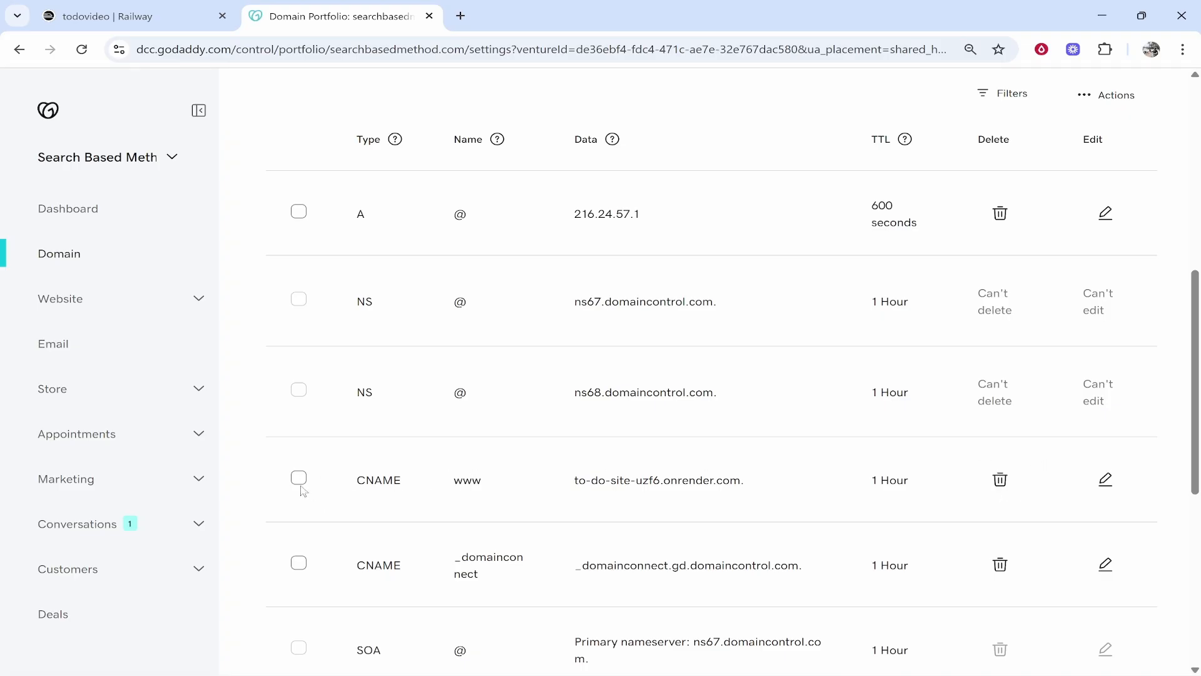
Step: Delete the existing www CNAME record that points to to-do-site-uzf6.onrender.com and agree to the verification
scroll(306, 492, up, 1)
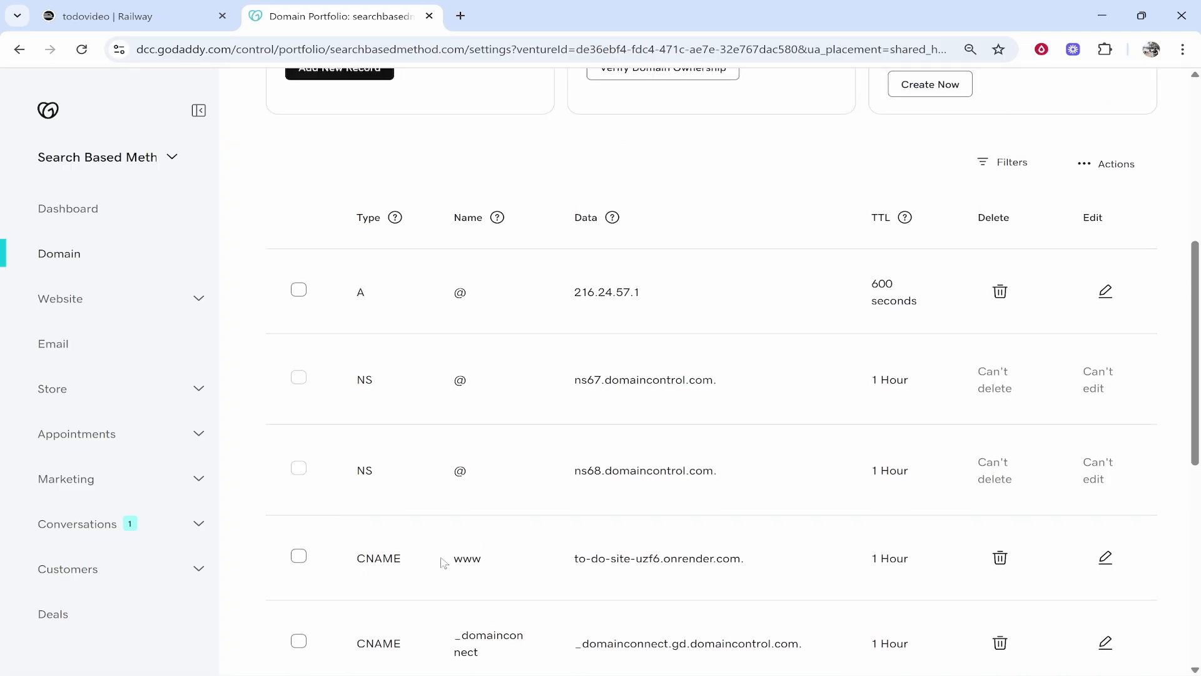
click(299, 557)
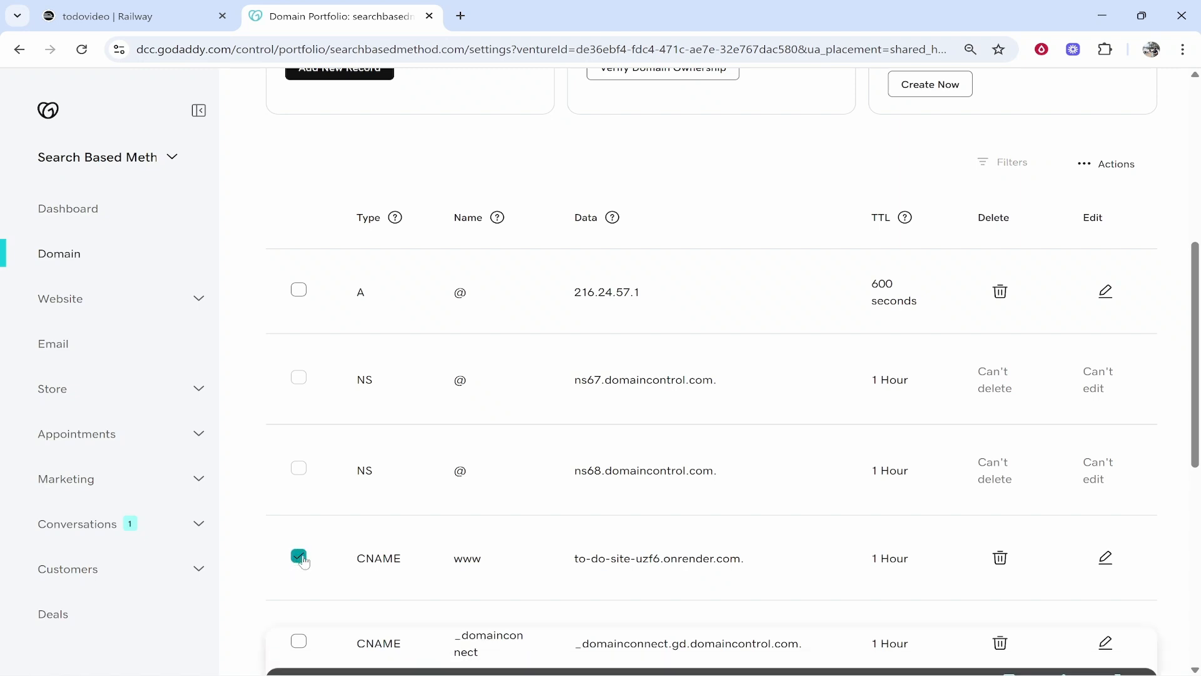
scroll(313, 560, down, 1)
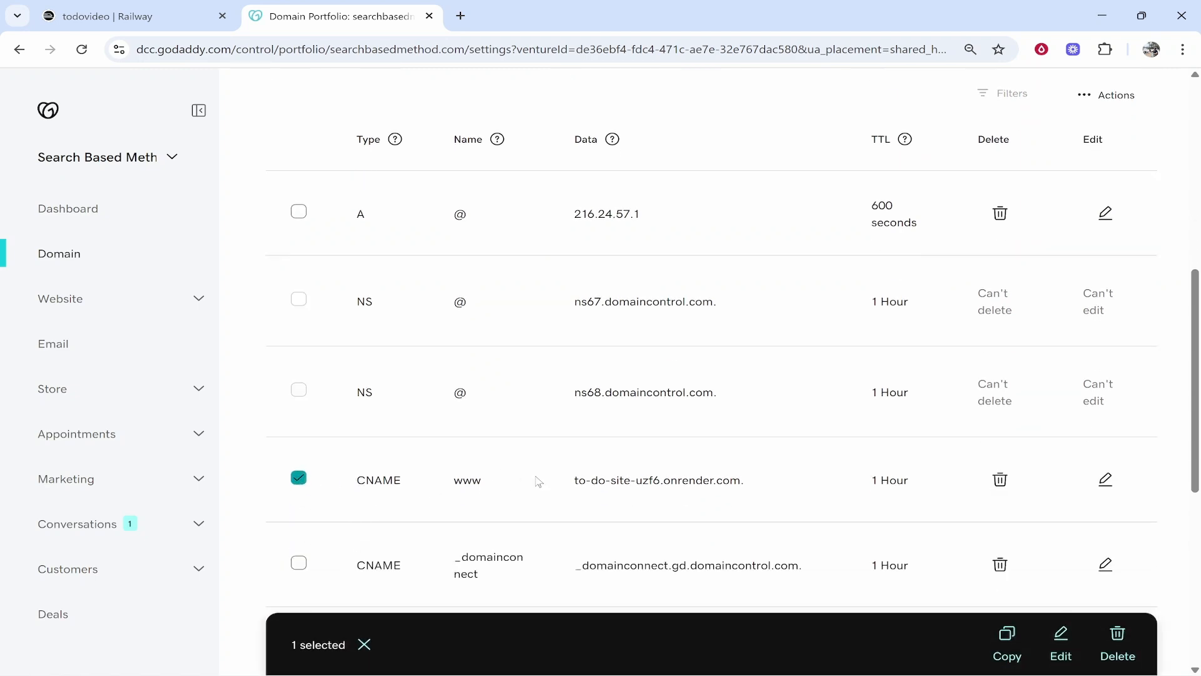
scroll(988, 451, down, 1)
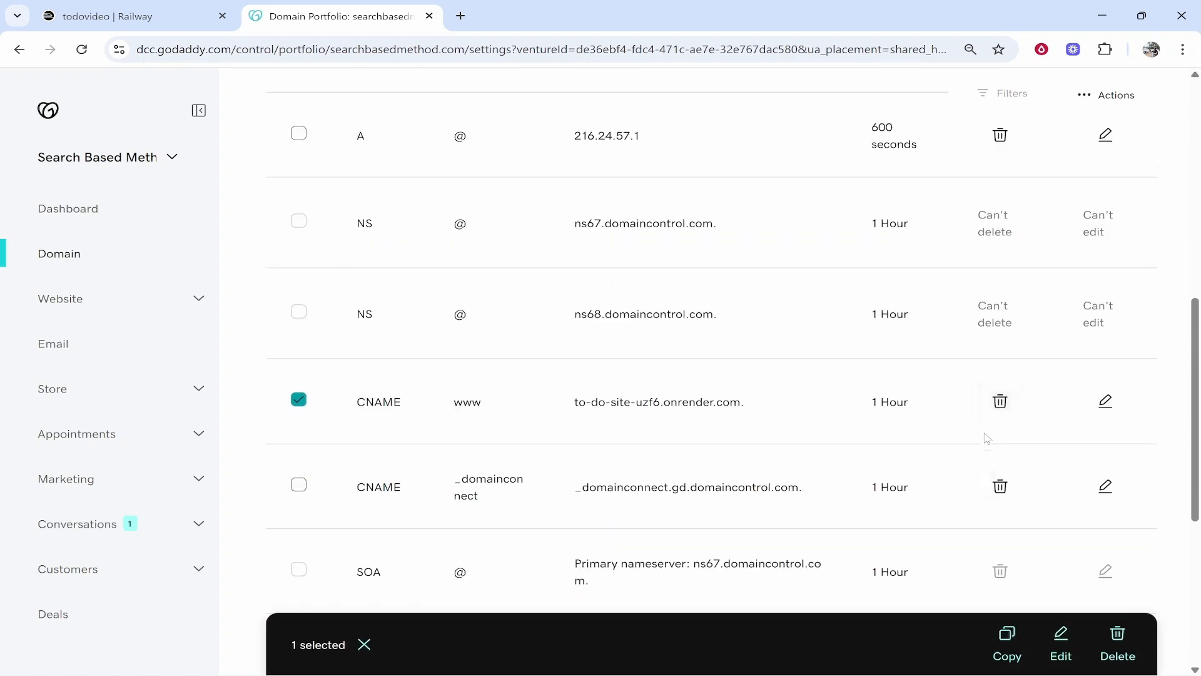
click(1000, 401)
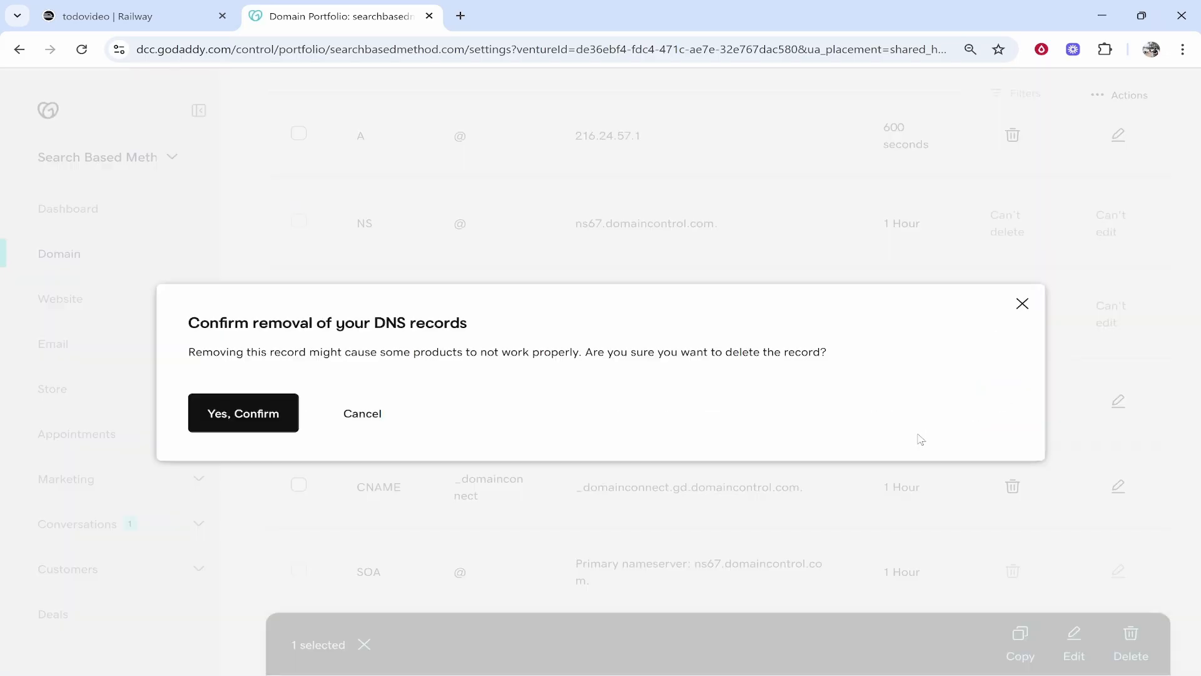
click(249, 410)
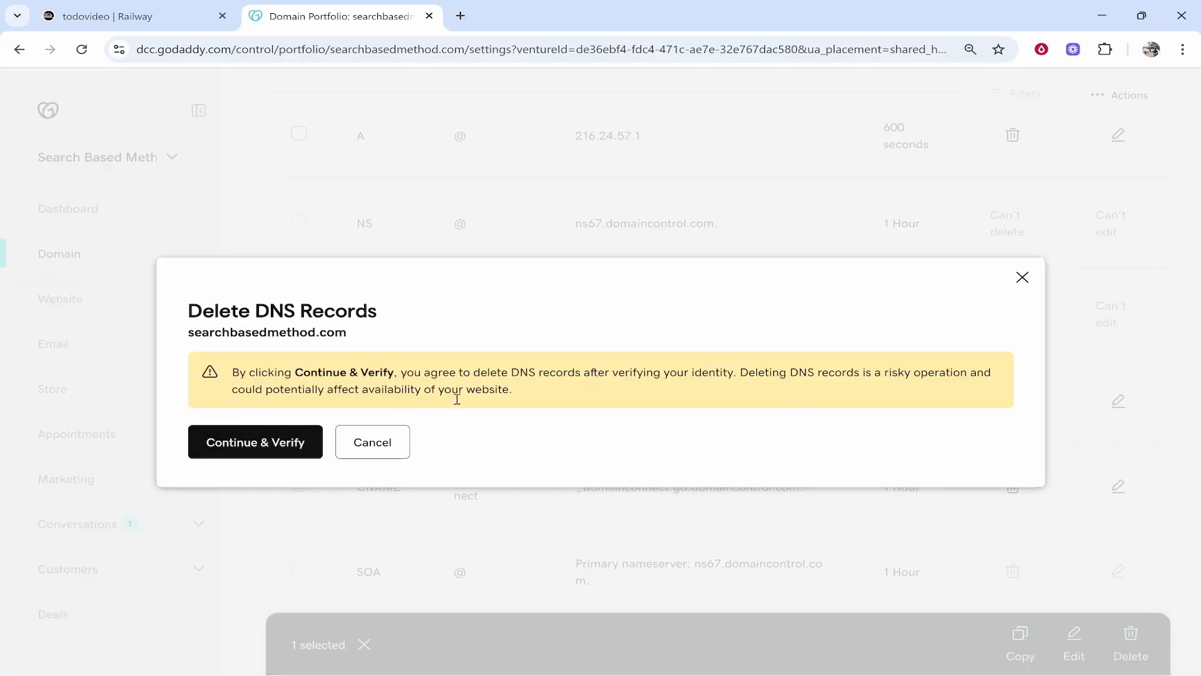
click(266, 451)
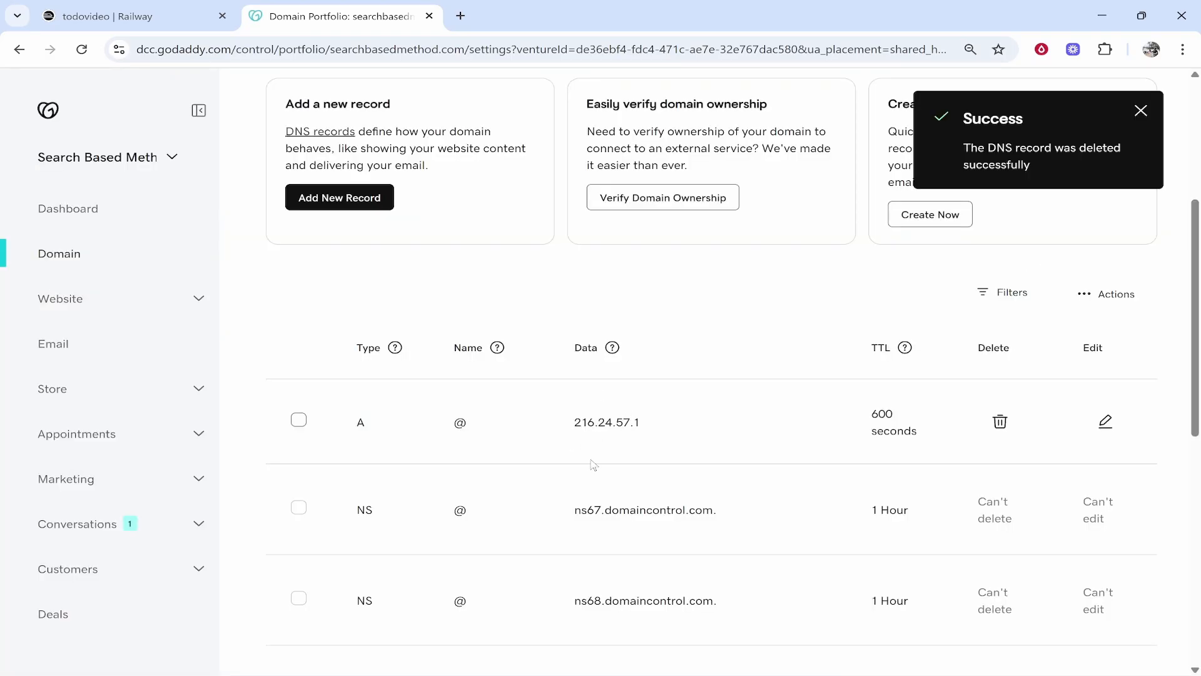
Step: Add a new DNS record for searchbasedmethod.com and set its type to CNAME
scroll(685, 467, up, 1)
scroll(673, 460, down, 3)
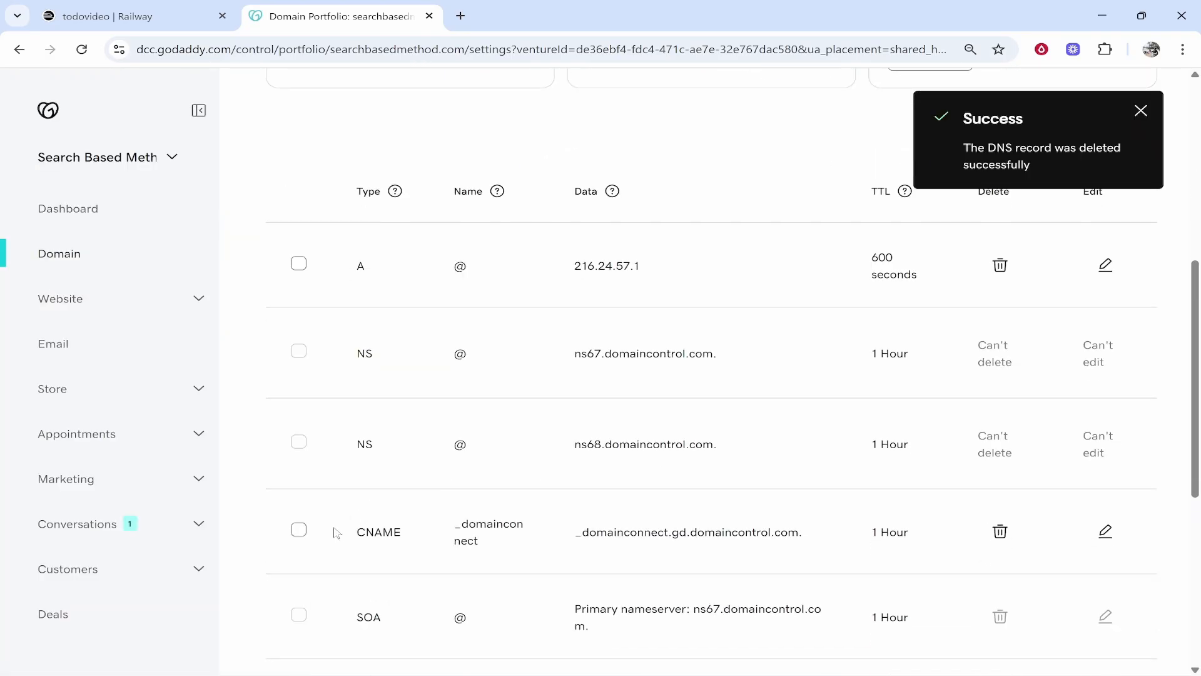
scroll(641, 515, up, 3)
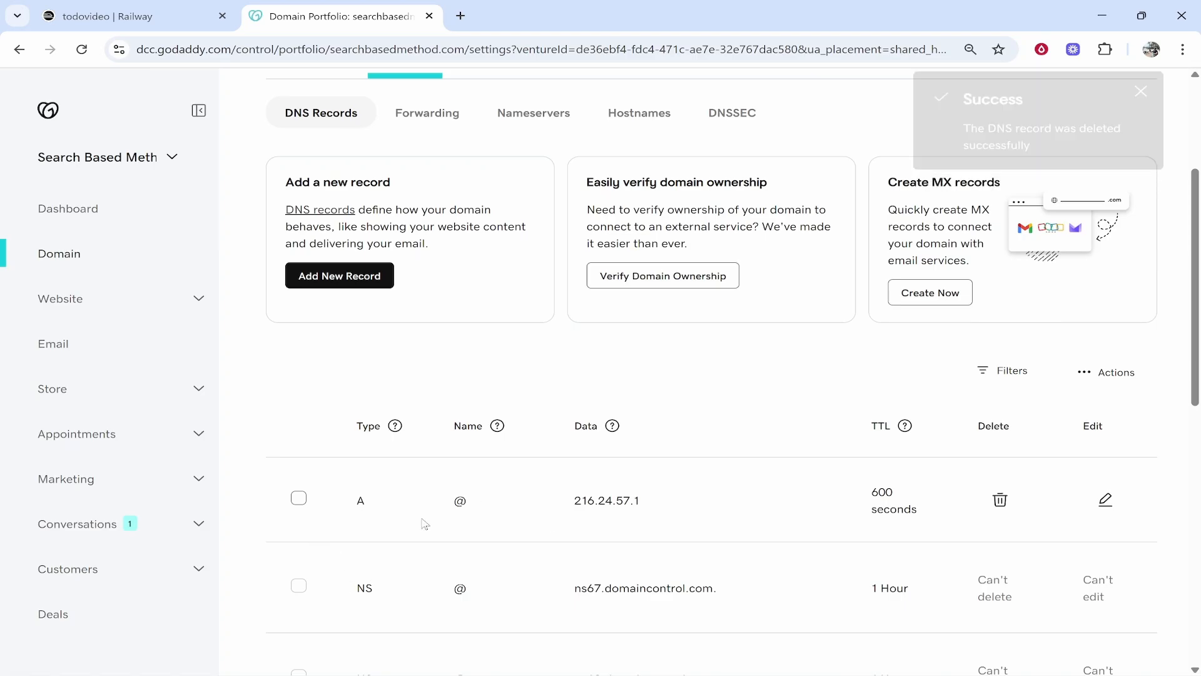
scroll(421, 523, up, 1)
scroll(580, 497, up, 1)
click(328, 353)
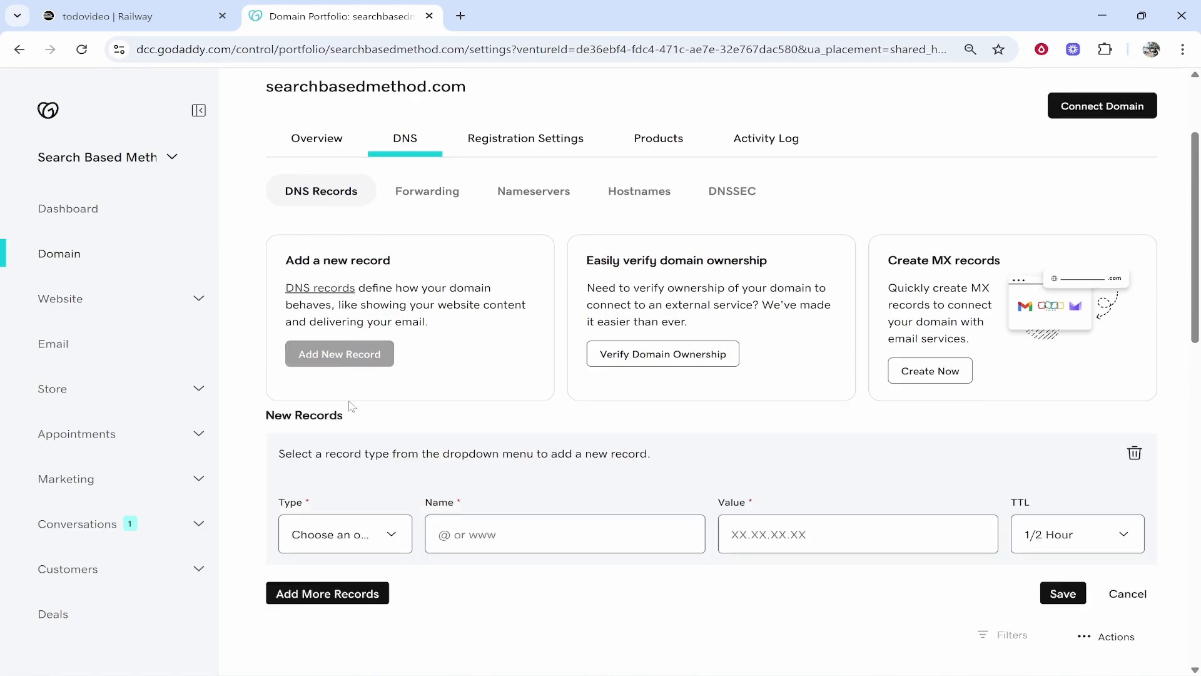
scroll(330, 383, down, 1)
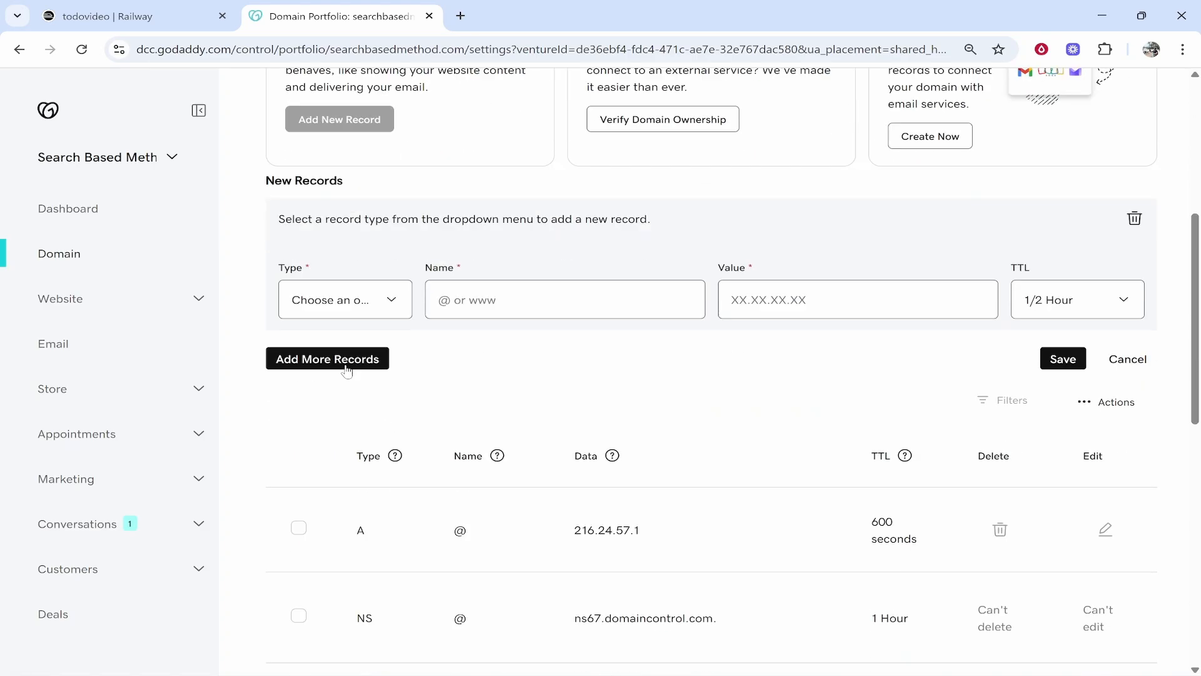
click(333, 313)
click(304, 394)
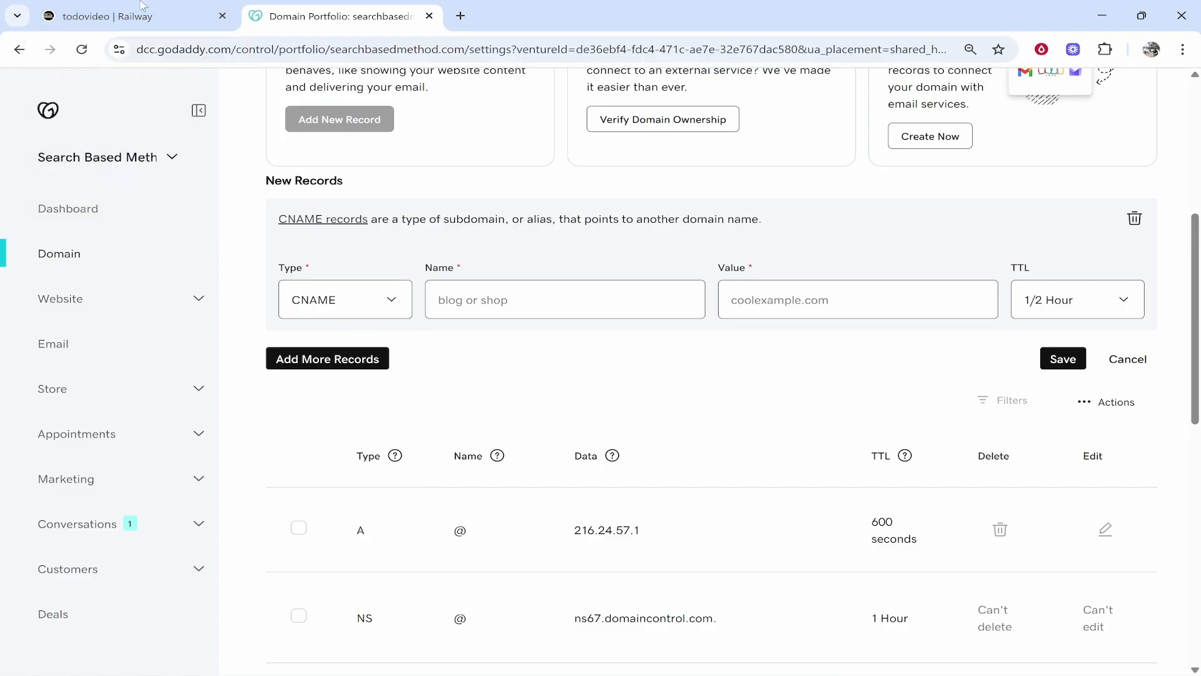
Step: Copy the required CNAME value 530cmvkn.up.railway.app from Railway and return to the GoDaddy record form
click(157, 14)
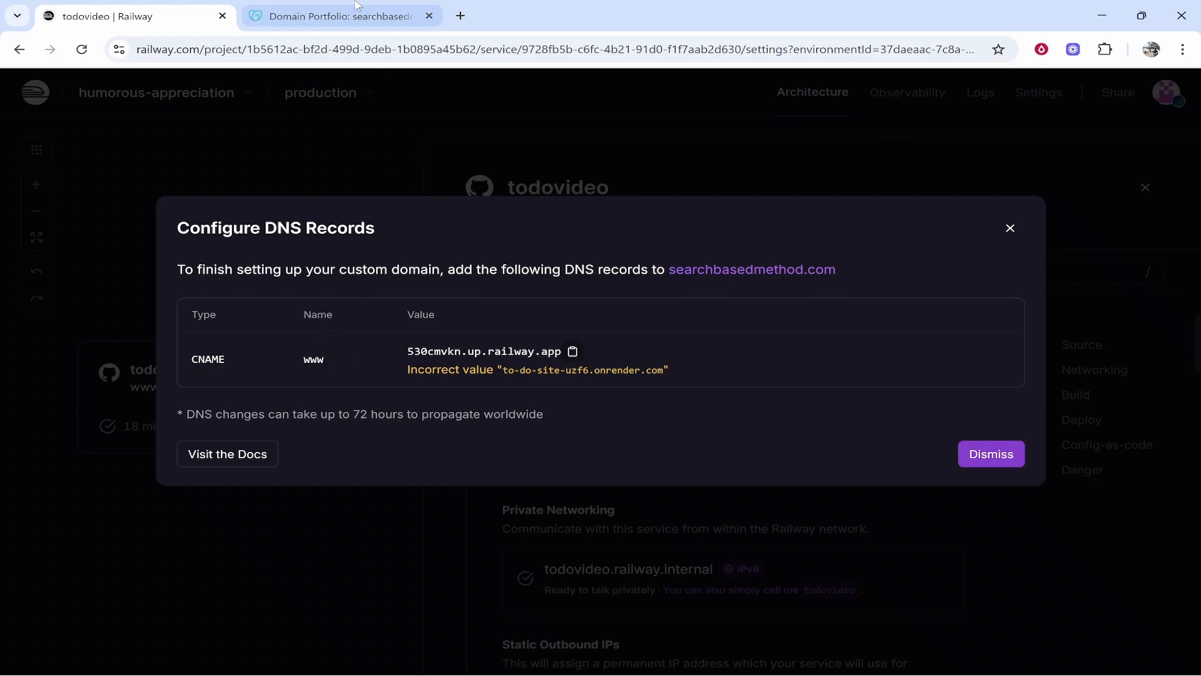
click(572, 351)
click(340, 16)
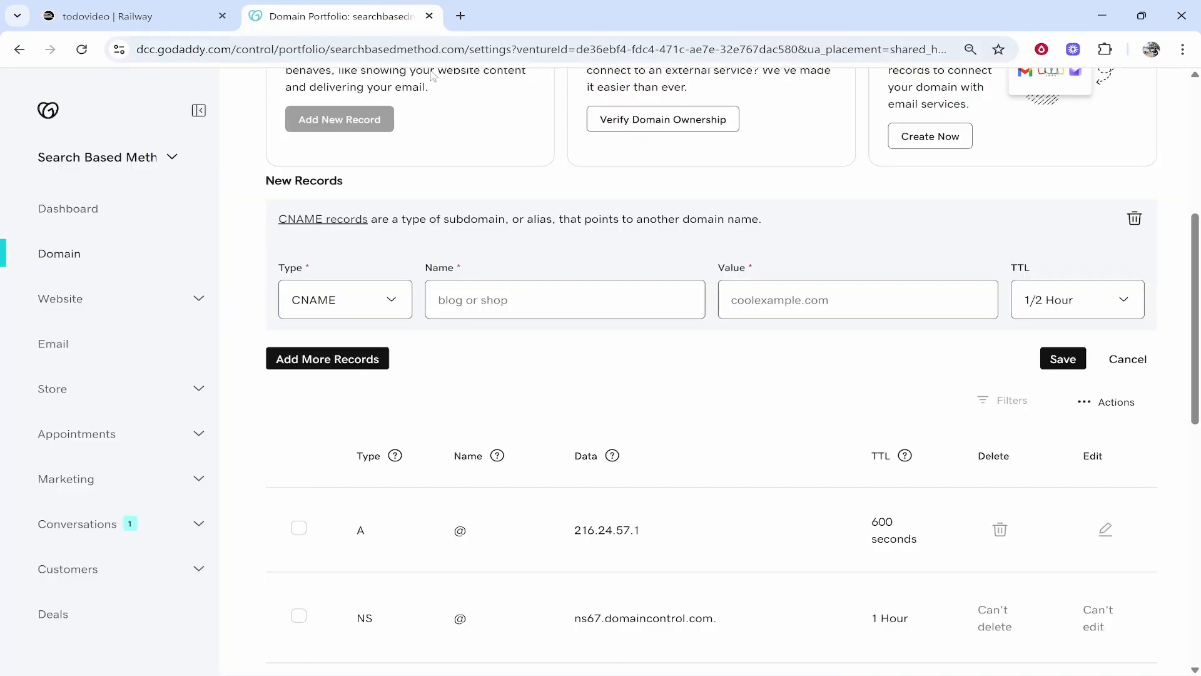
Step: Enter the name www and the value 530cmvkn.up.railway.app for the CNAME record, and save it with verification
click(491, 306)
text(www)
click(780, 307)
key(ctrl+v)
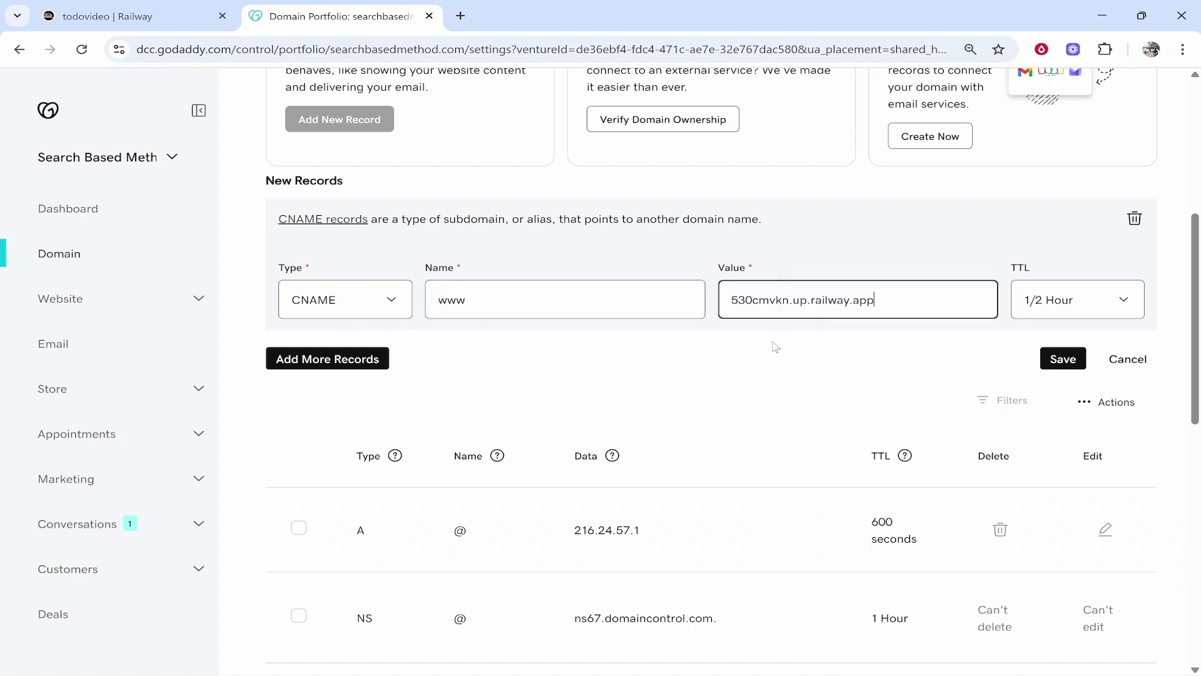
click(1045, 356)
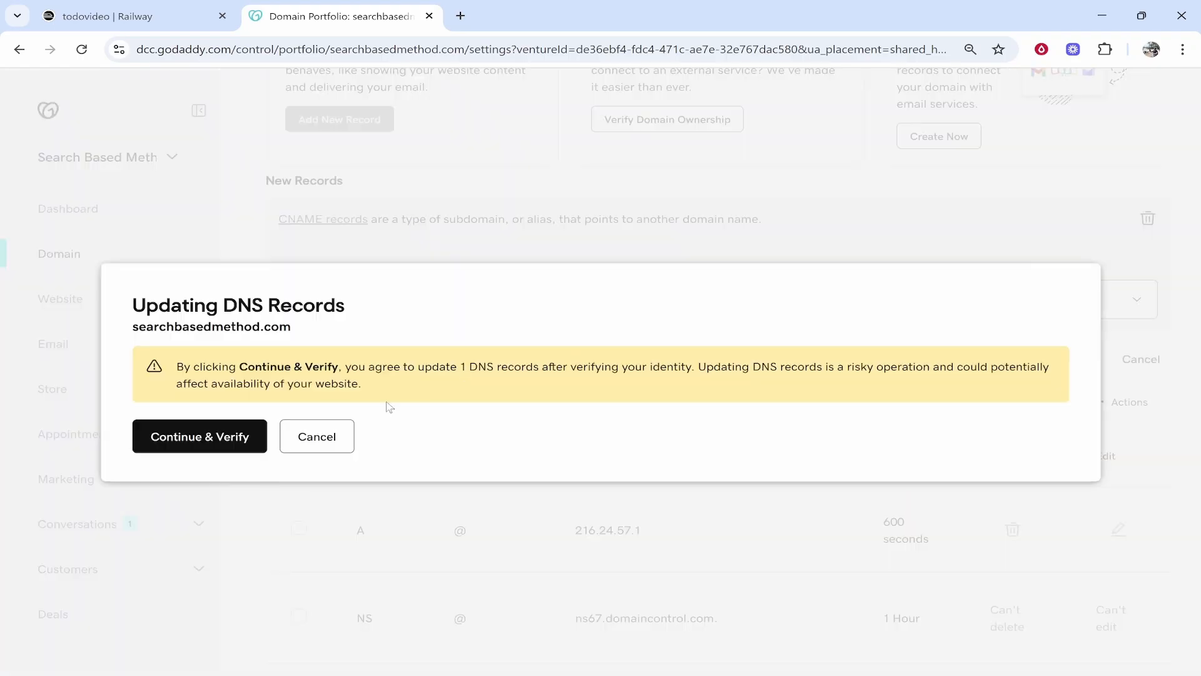
click(259, 443)
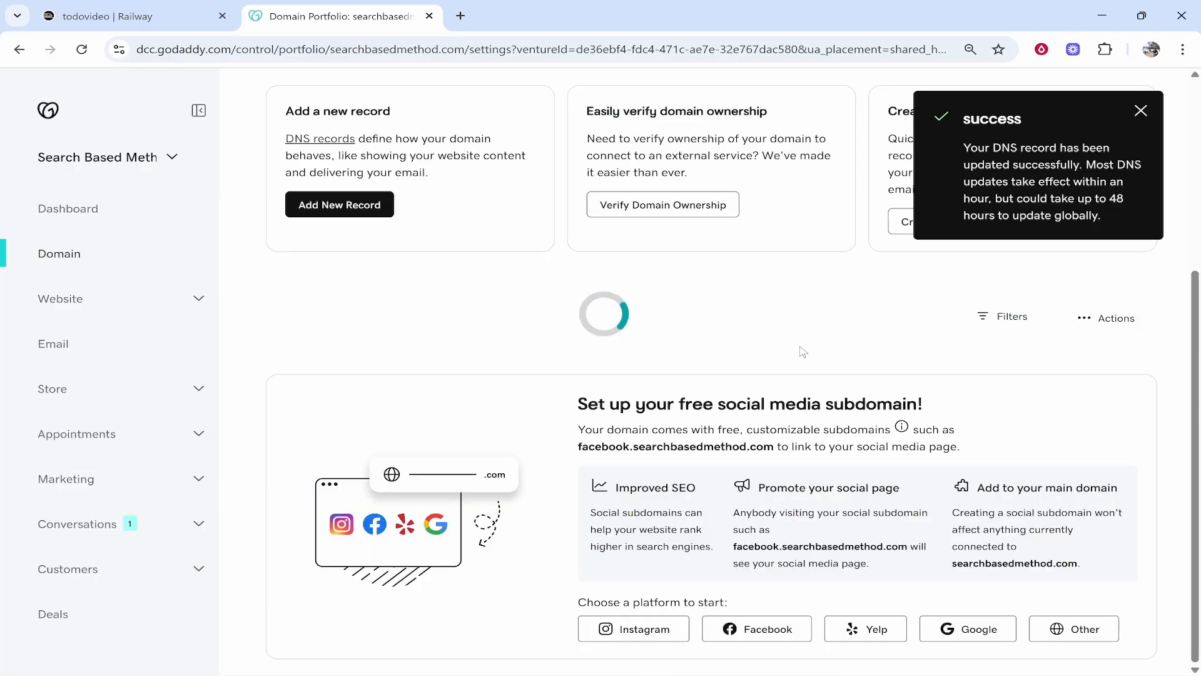
click(112, 14)
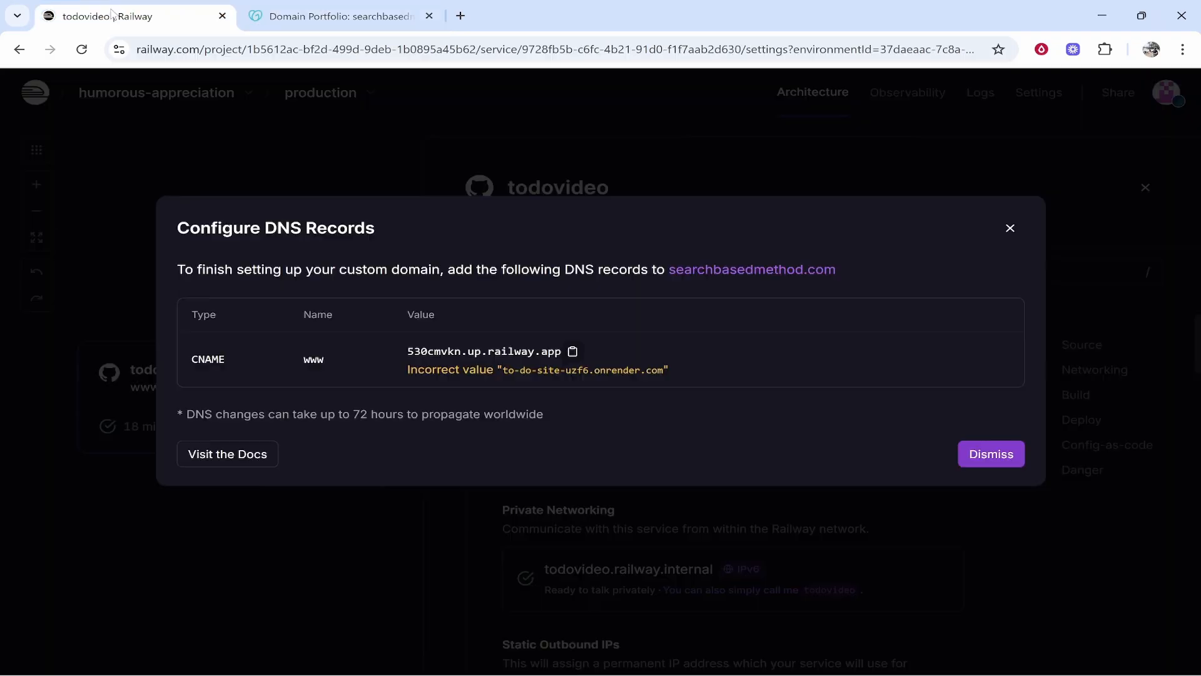
click(979, 453)
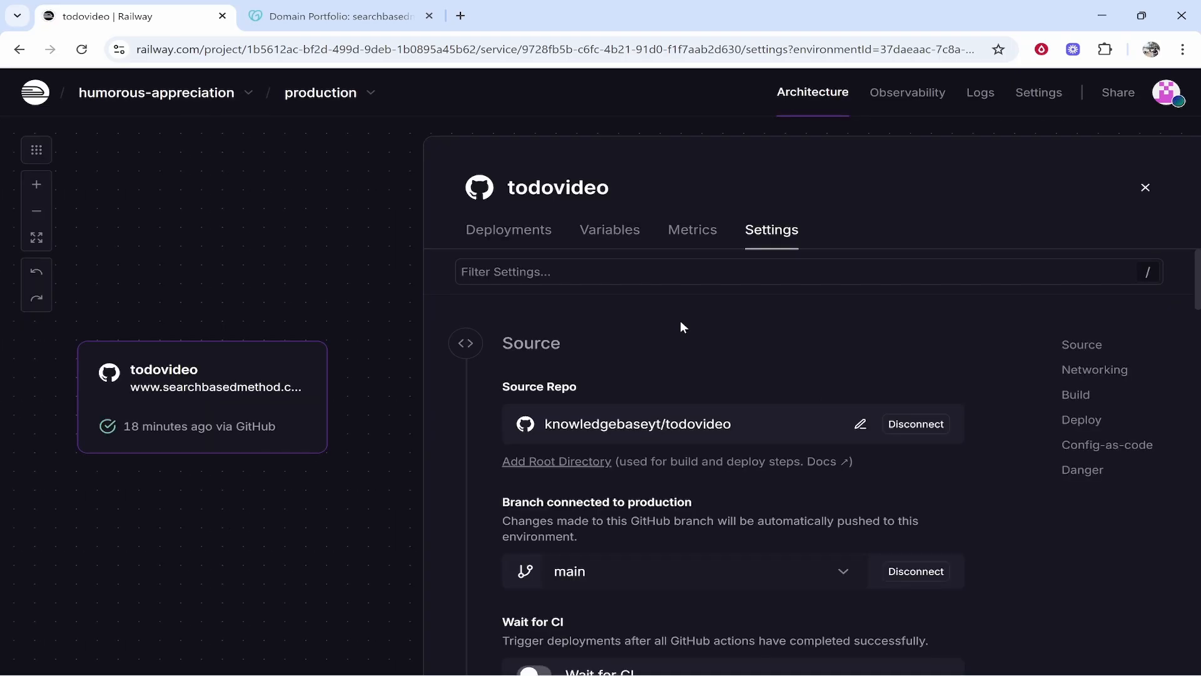
scroll(697, 332, down, 5)
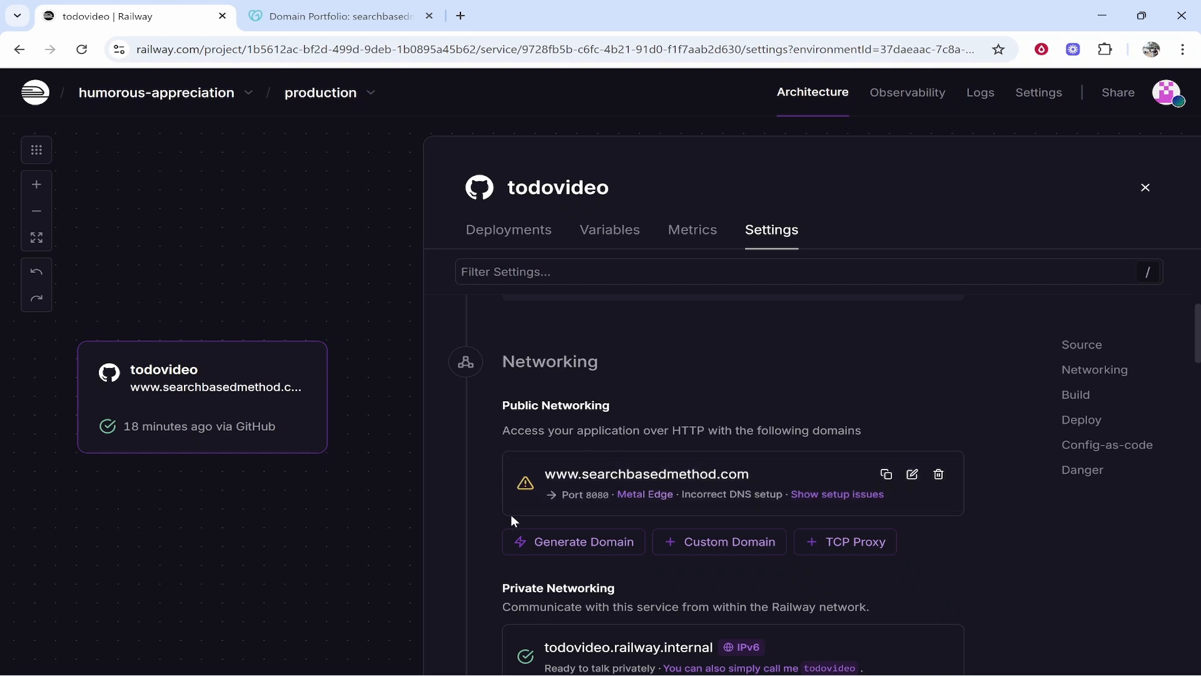
click(835, 494)
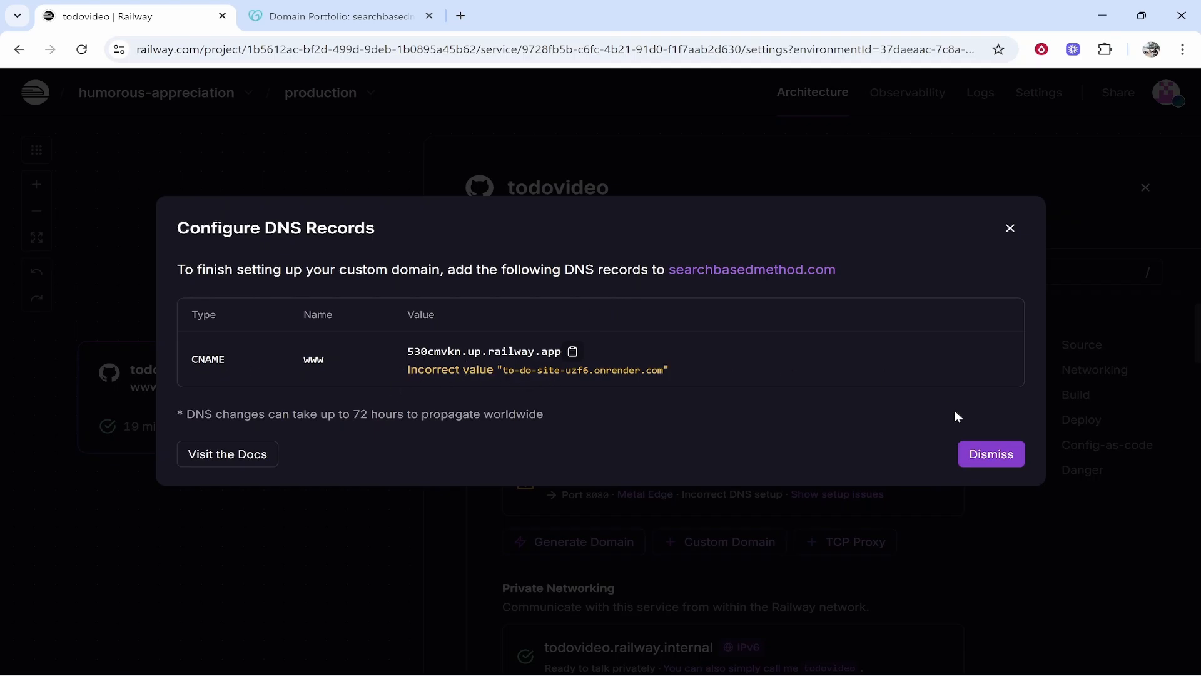
click(976, 454)
click(81, 50)
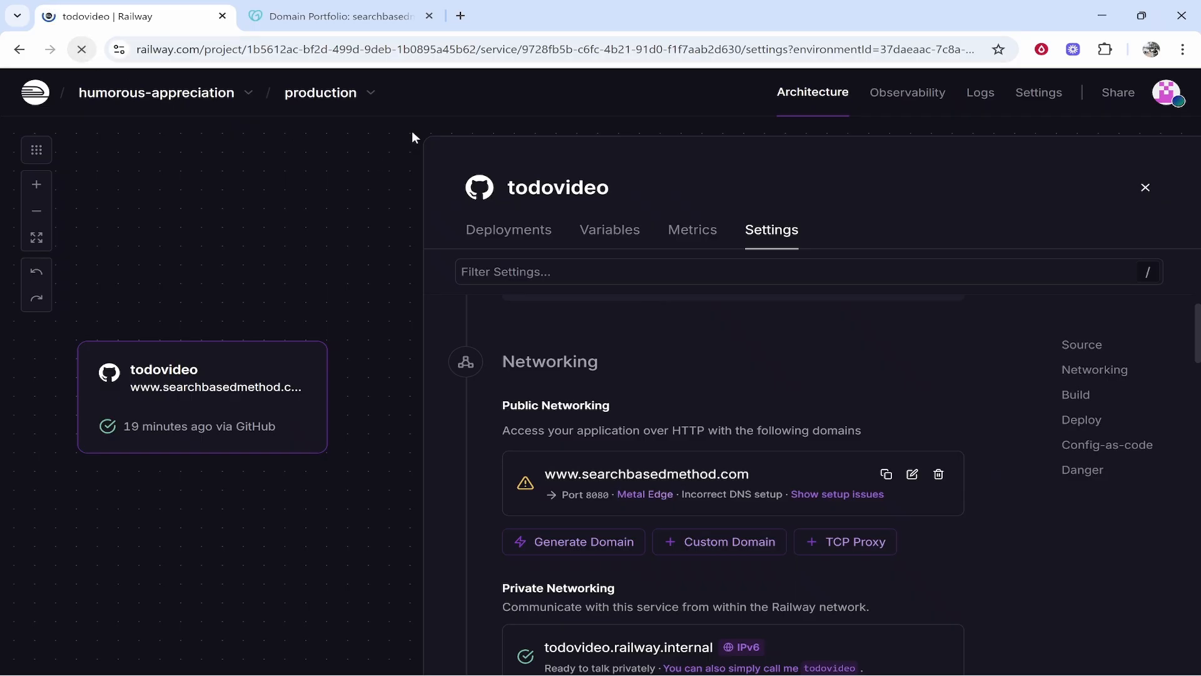
Step: In GoDaddy, check the type, name and data of the saved www CNAME record in the DNS record list
click(414, 5)
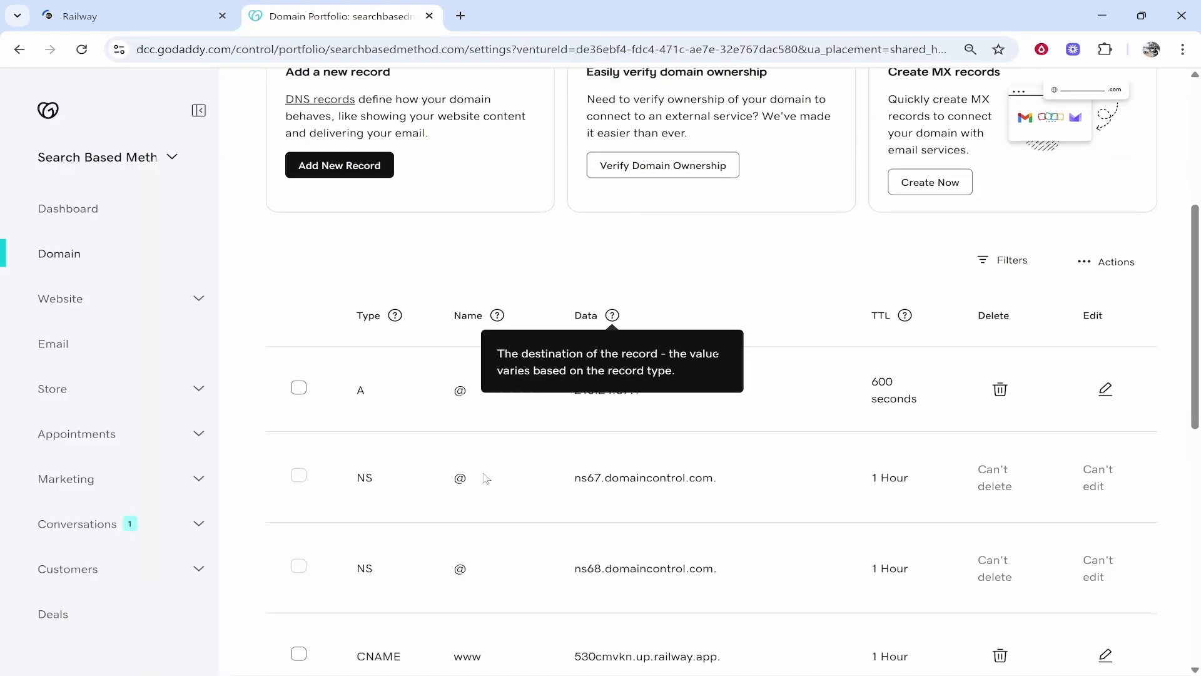
scroll(482, 473, down, 3)
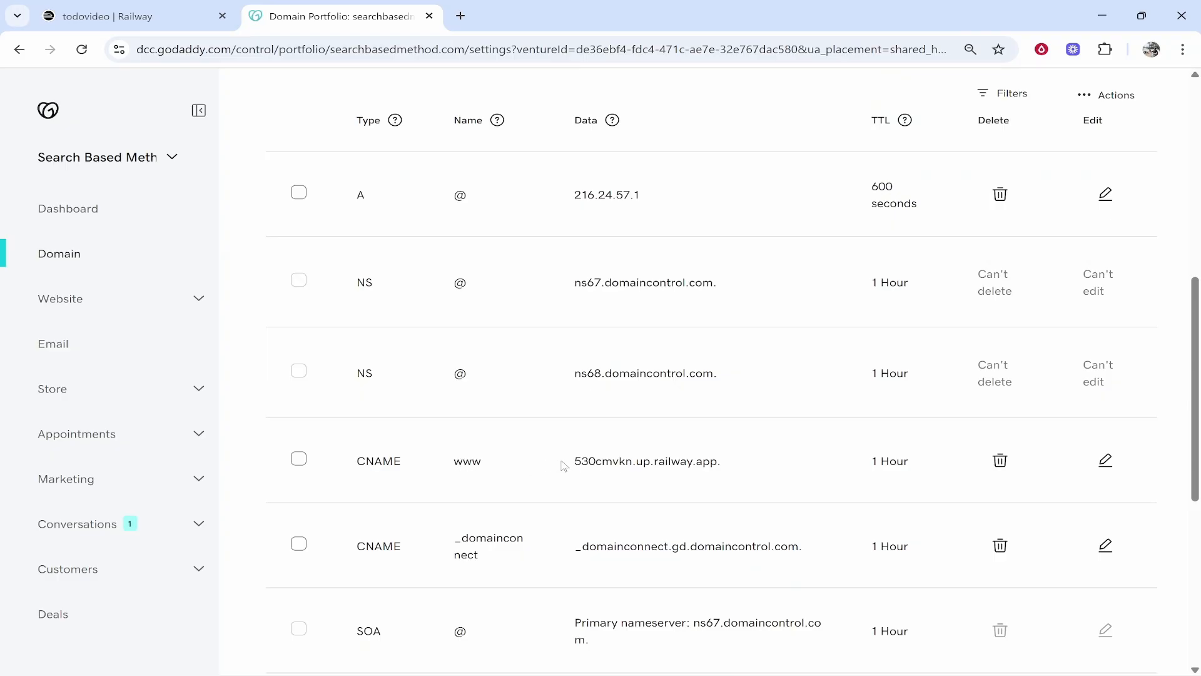
drag(564, 466, 719, 461)
click(729, 464)
scroll(651, 459, down, 1)
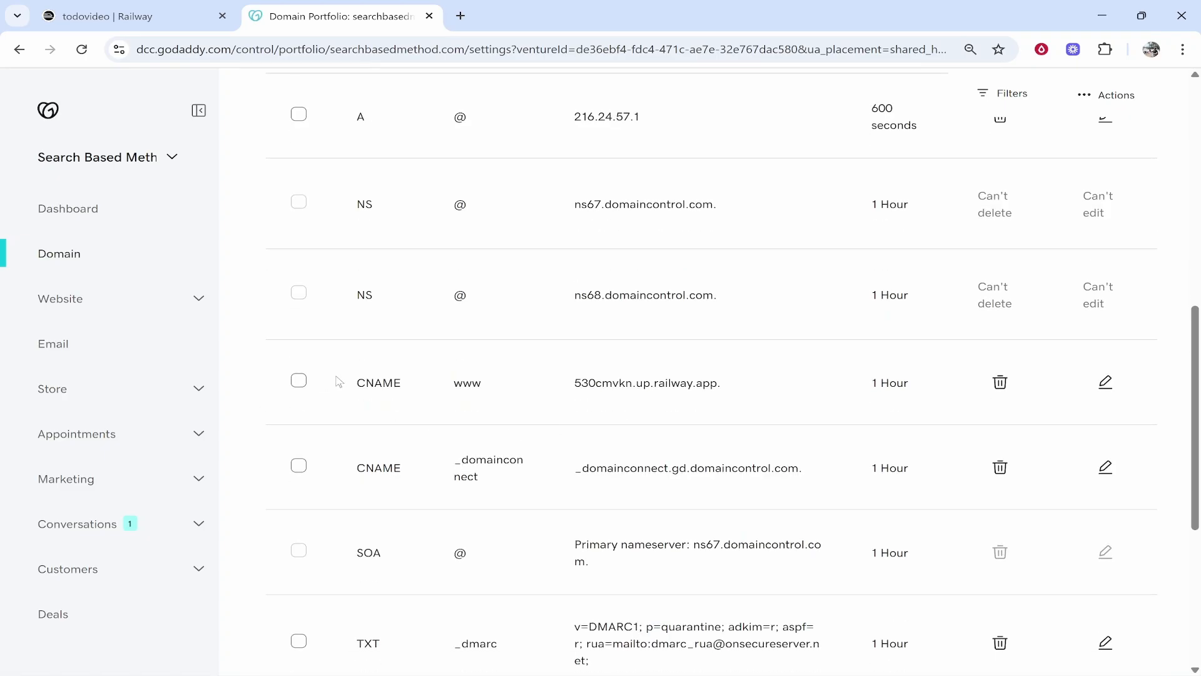
drag(348, 392, 494, 384)
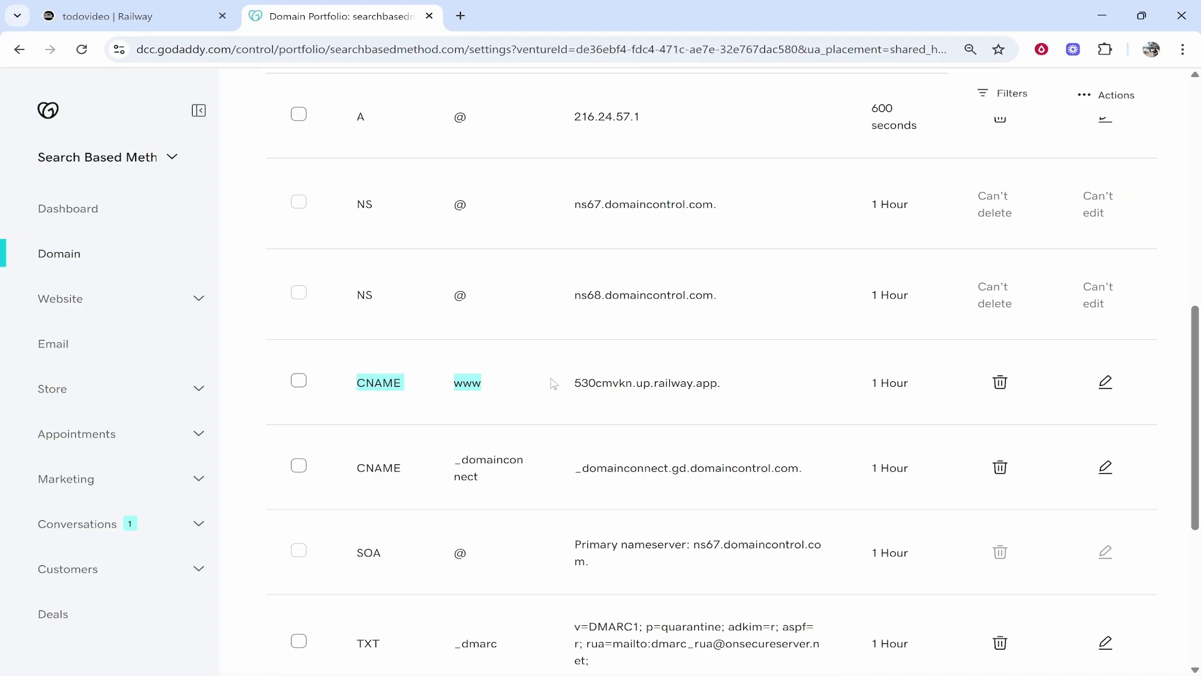
click(621, 399)
drag(560, 380, 764, 367)
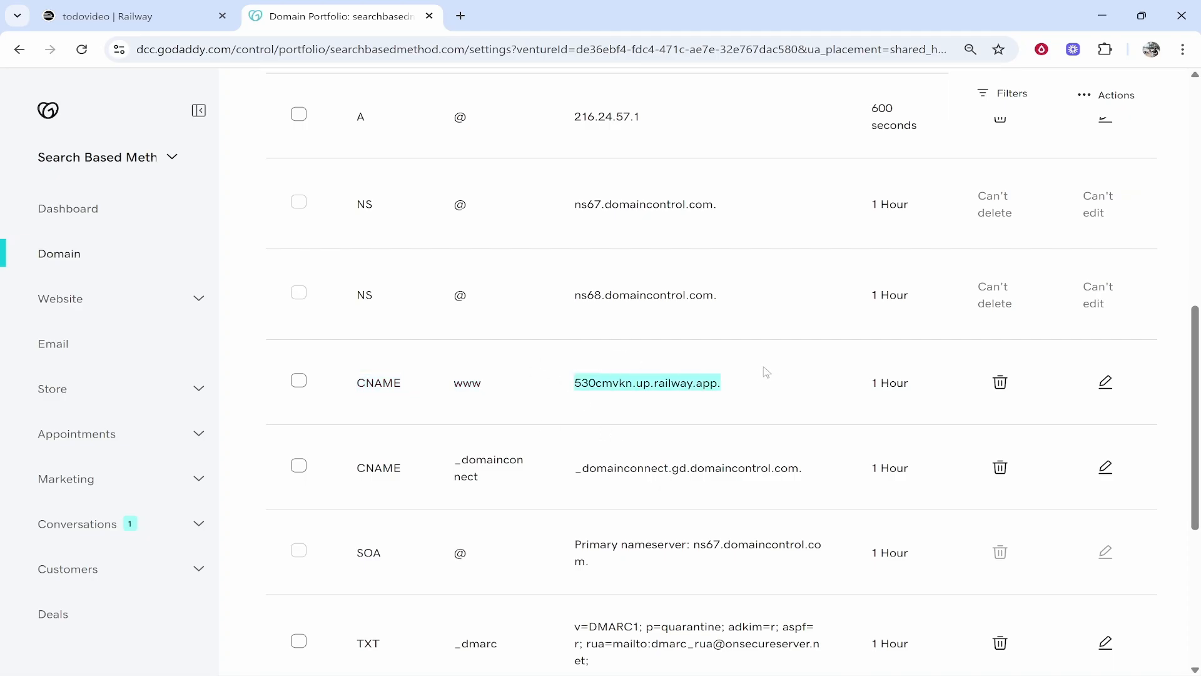
click(763, 367)
click(122, 6)
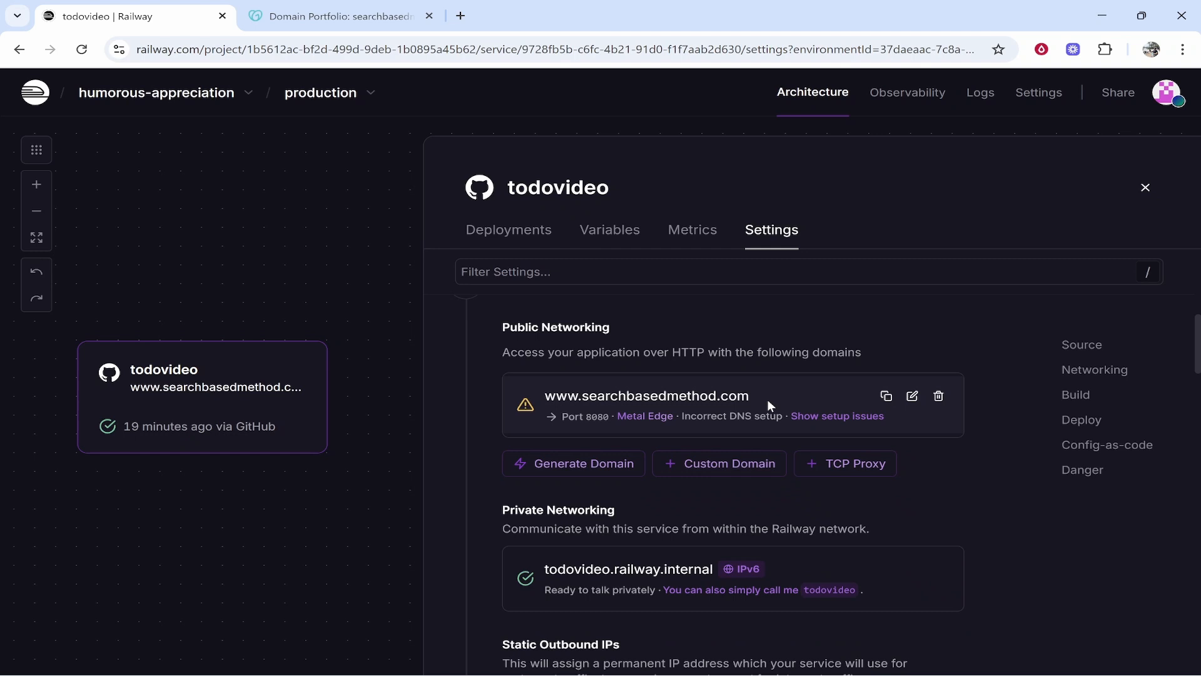
key(F5)
mouse_move(544, 396)
mouse_down()
mouse_move(807, 402)
mouse_move(543, 396)
mouse_up()
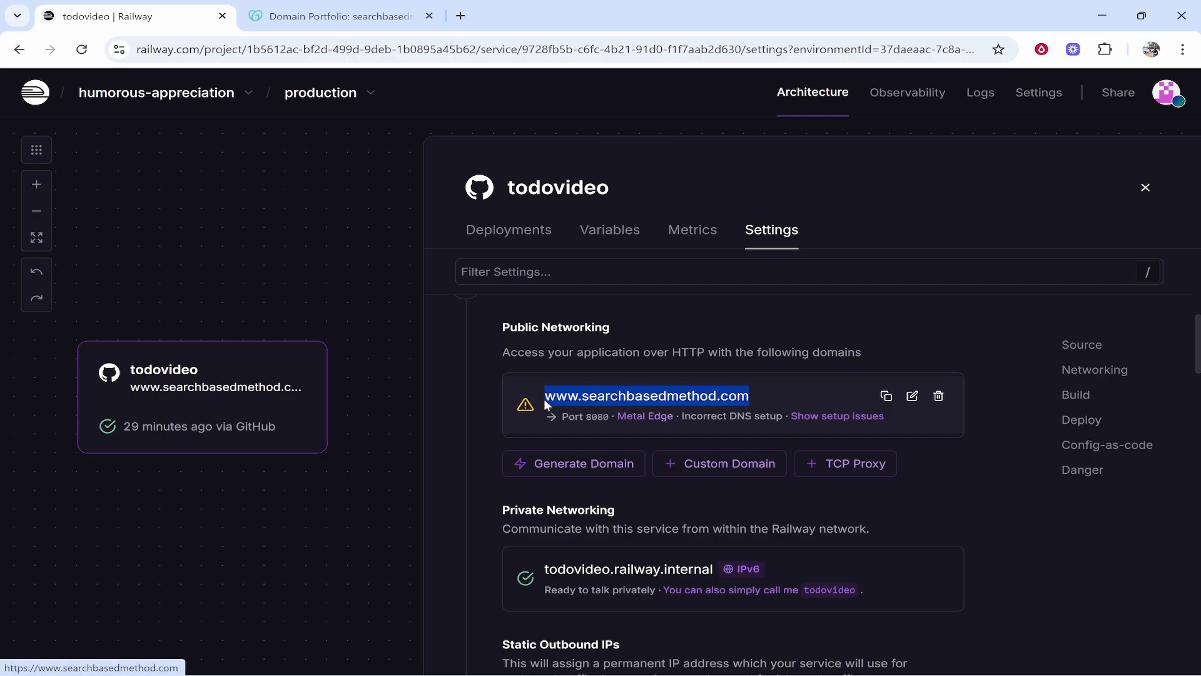
click(1182, 49)
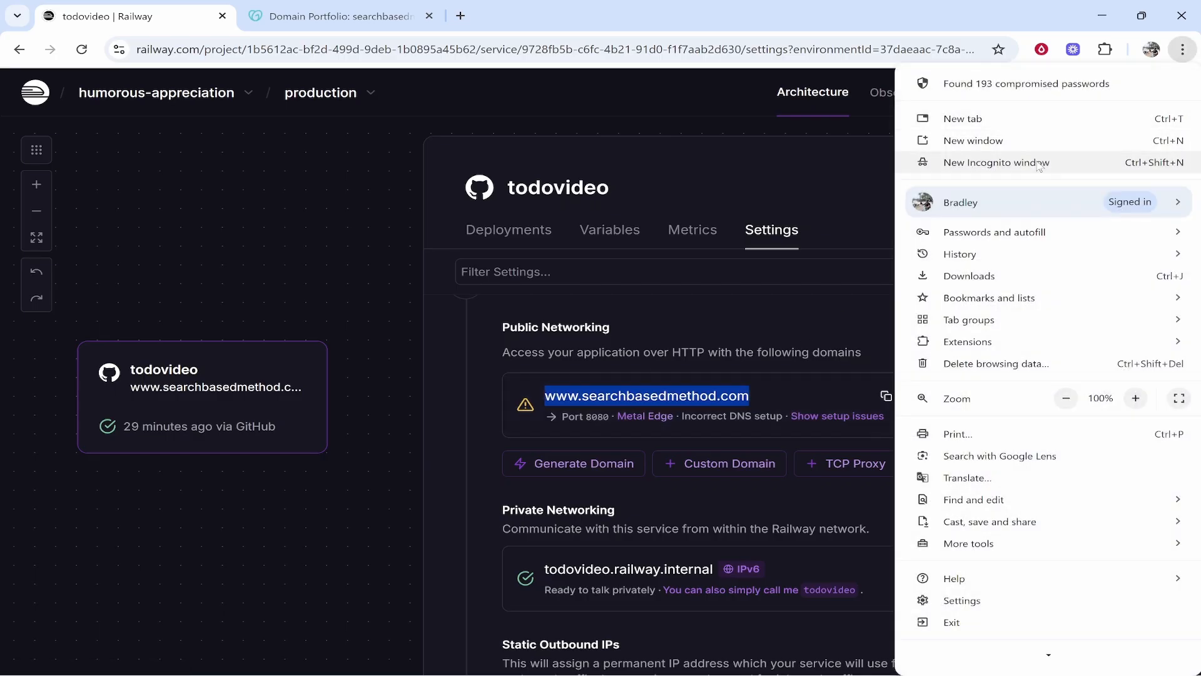
click(1040, 160)
key(ctrl+v)
key(Return)
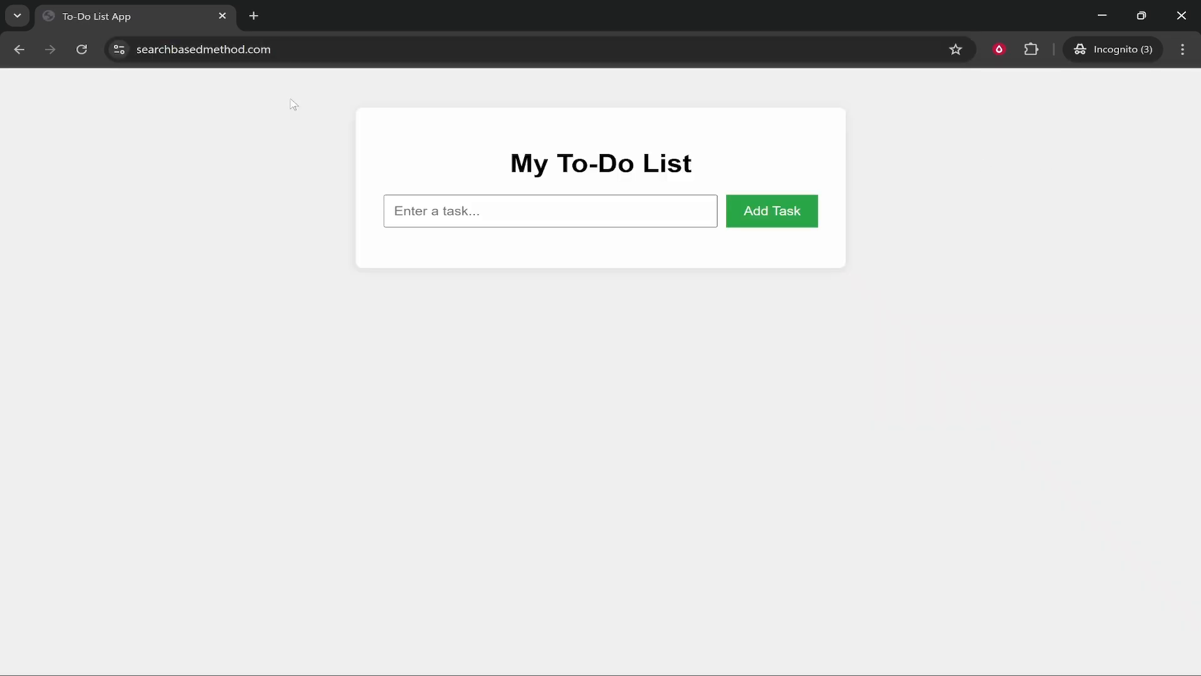
Step: Examine the heading of the loaded To-Do List page, close the incognito window, and return to the Railway settings
drag(510, 165, 663, 154)
click(663, 154)
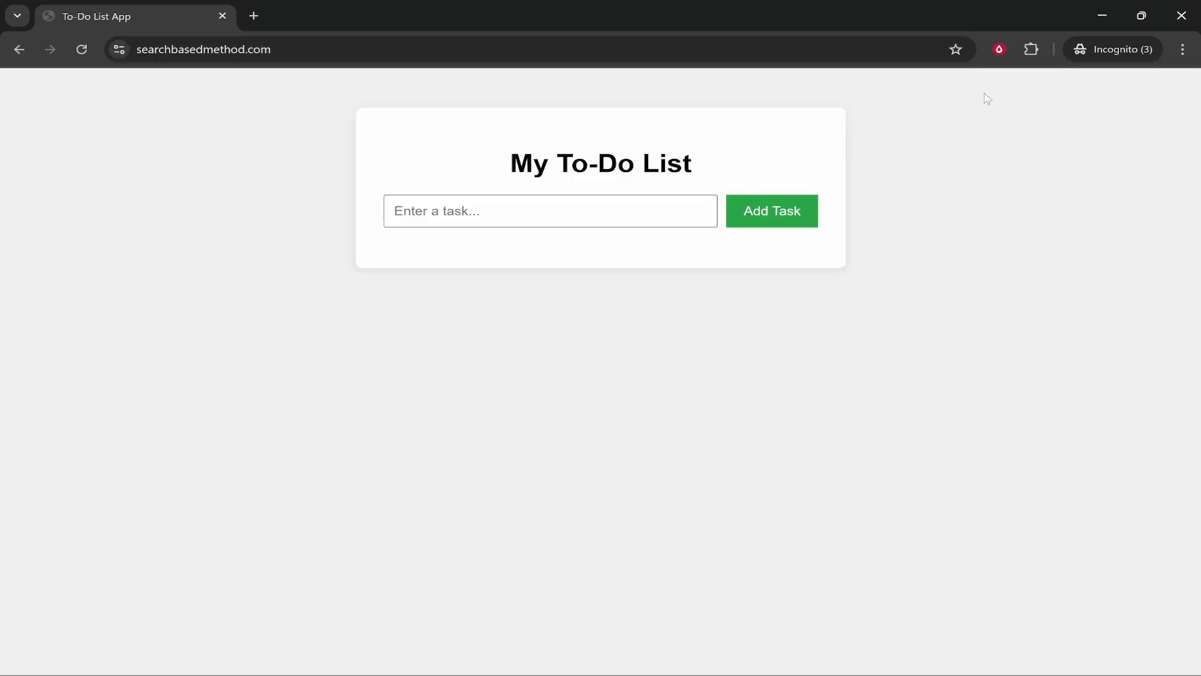
click(1189, 27)
click(767, 388)
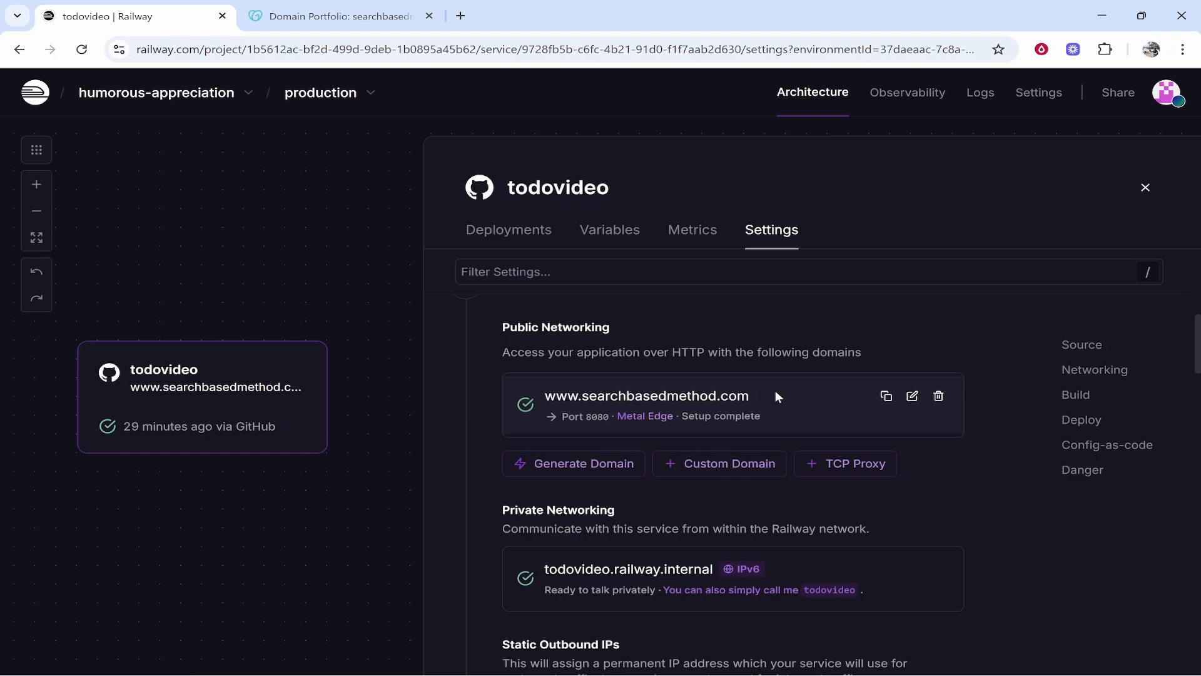
Step: Copy searchbasedmethod.com without the www prefix, test it in a new incognito window, and return to Railway
drag(753, 395, 583, 407)
key(ctrl+c)
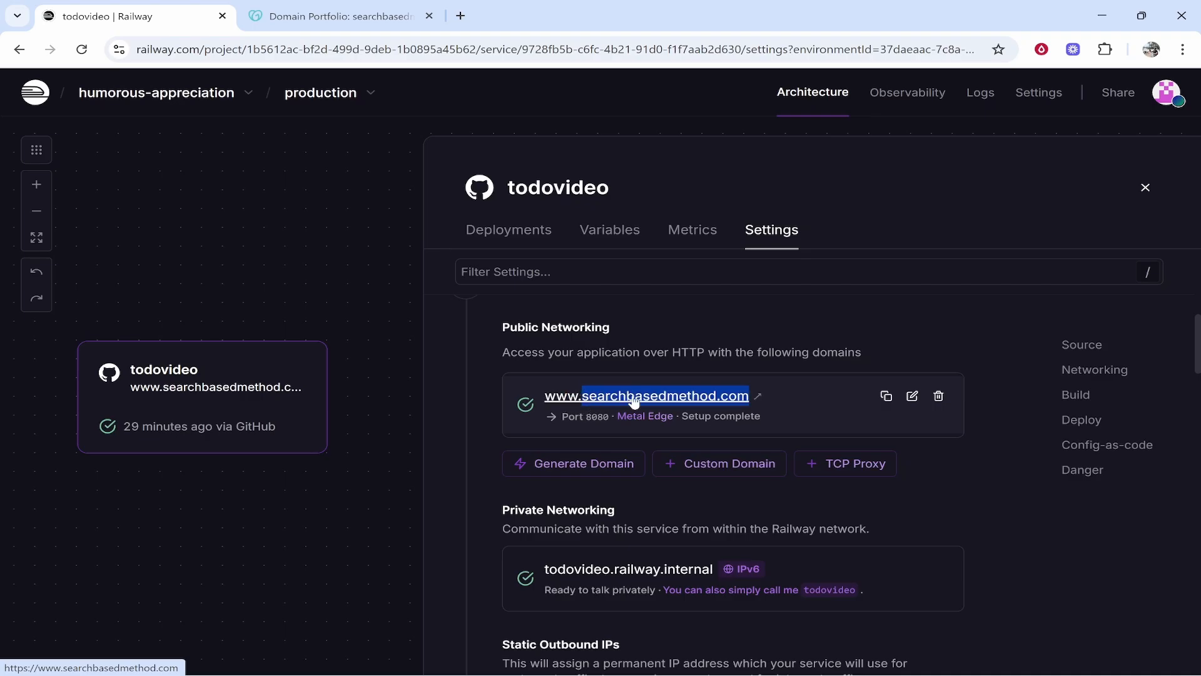
click(1183, 48)
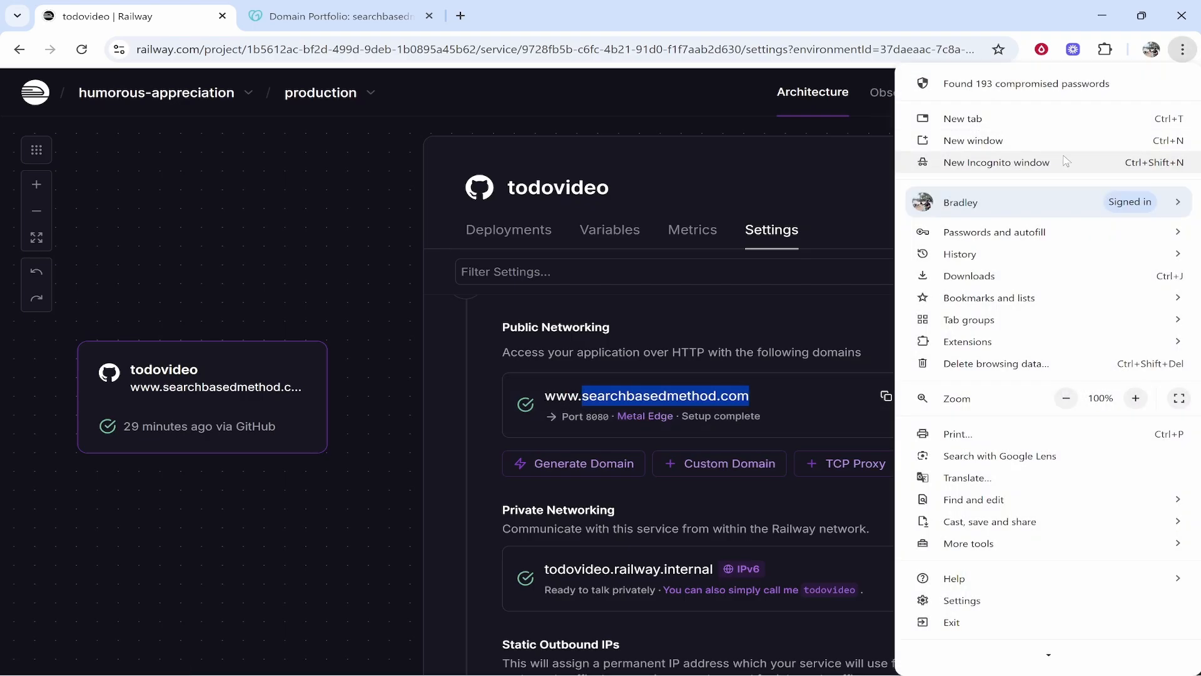
click(1063, 160)
key(ctrl+v)
key(Return)
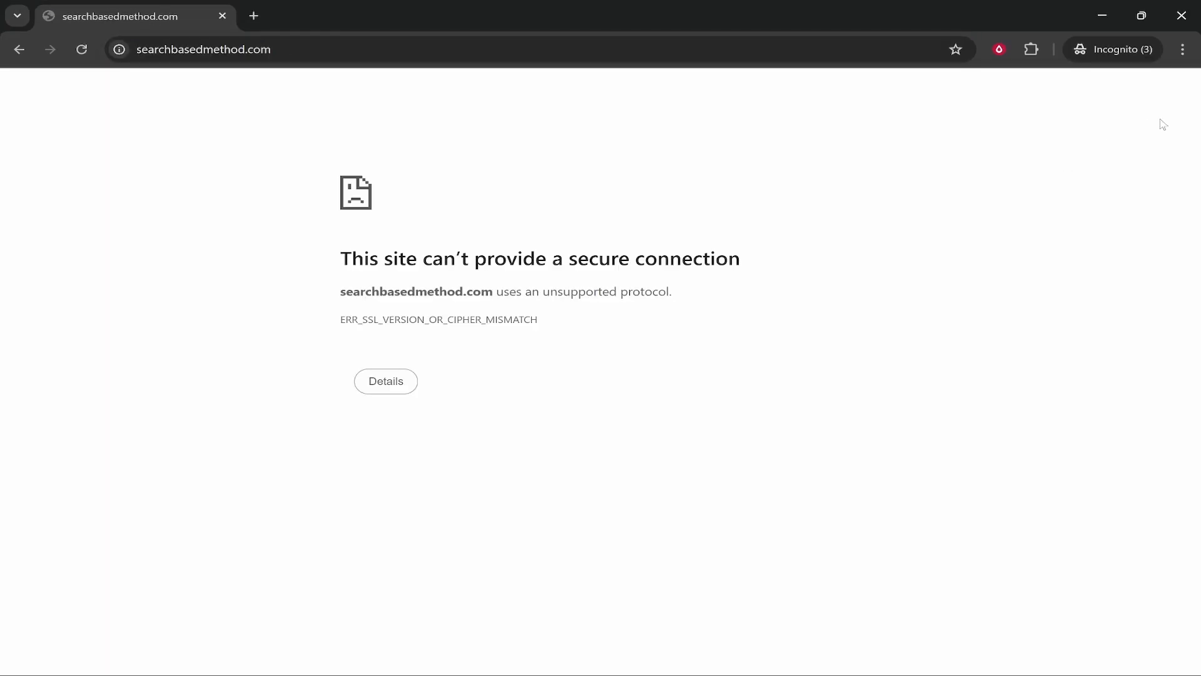
click(1101, 14)
click(883, 313)
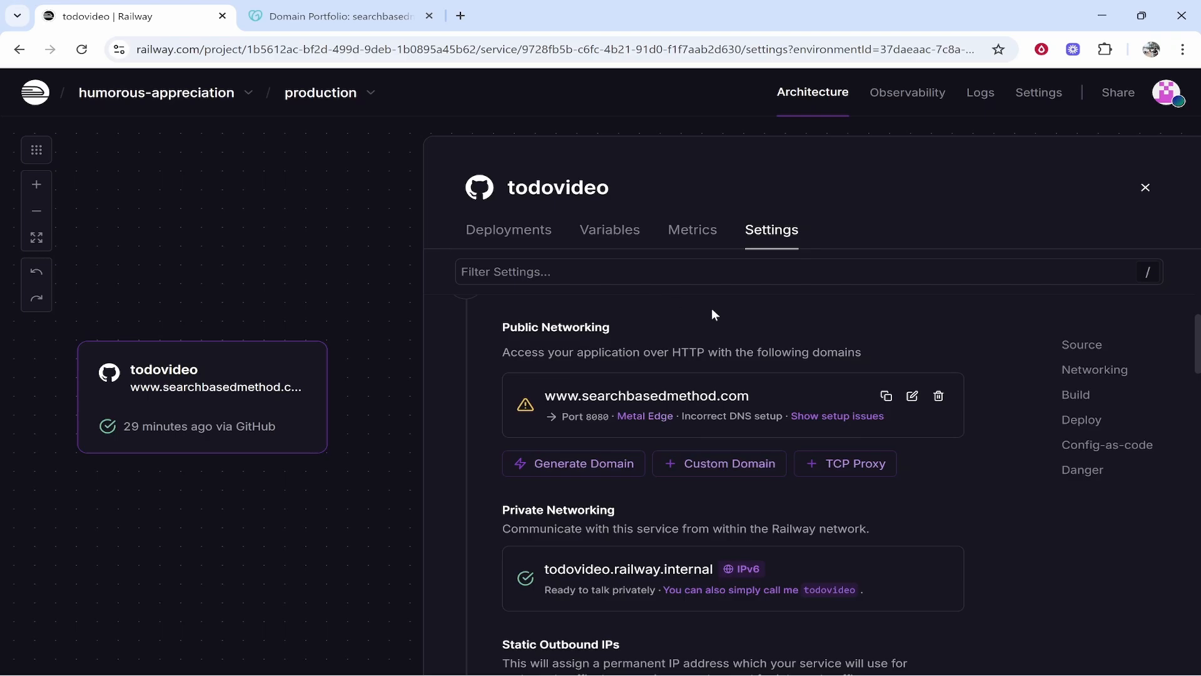
Step: Add searchbasedmethod.com as a second custom domain for the todovideo service, listening on port 8080
click(704, 474)
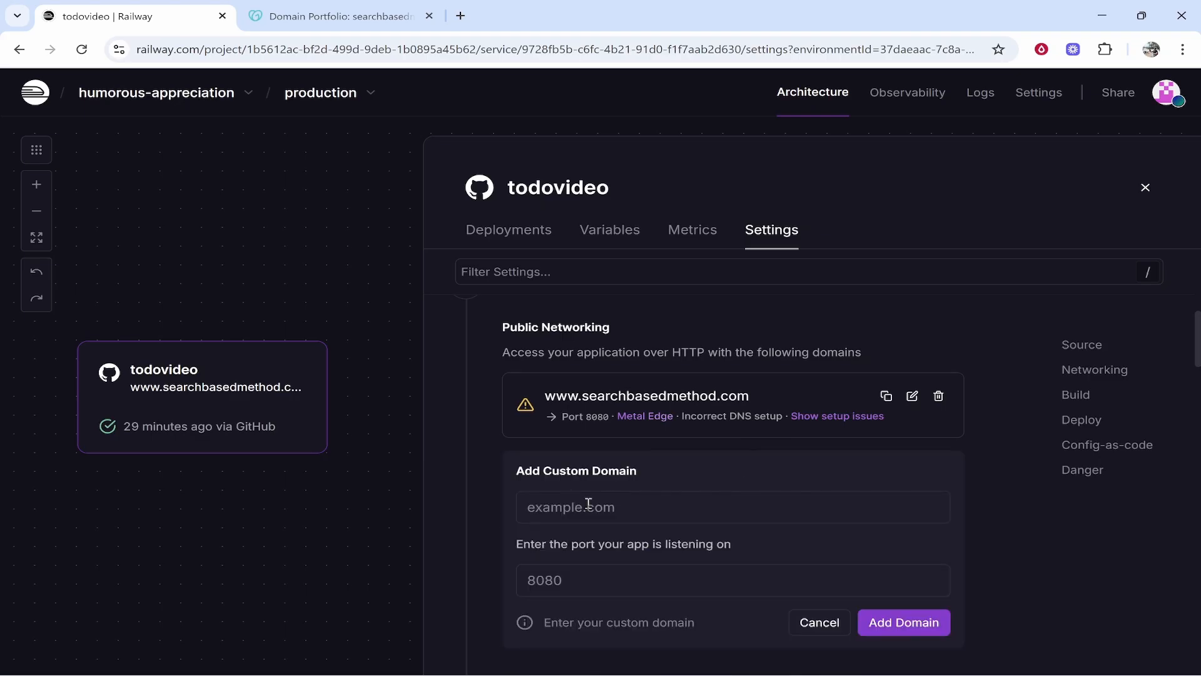
click(588, 503)
scroll(678, 501, down, 1)
key(ctrl+v)
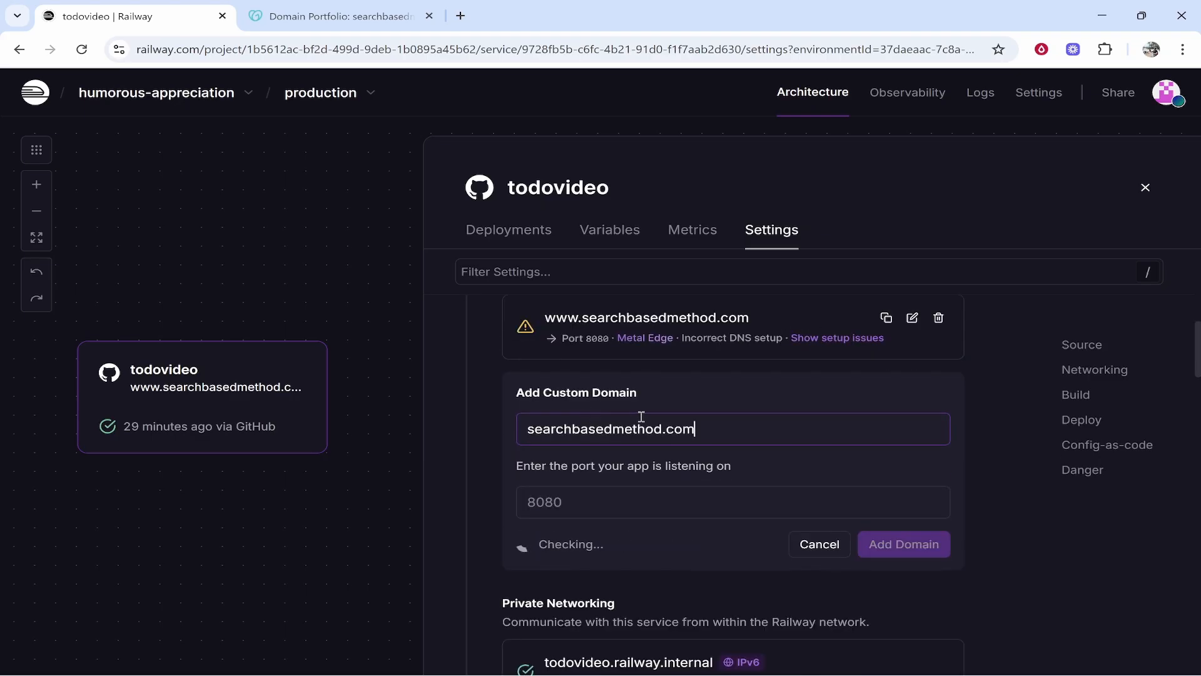
click(645, 499)
text(8)
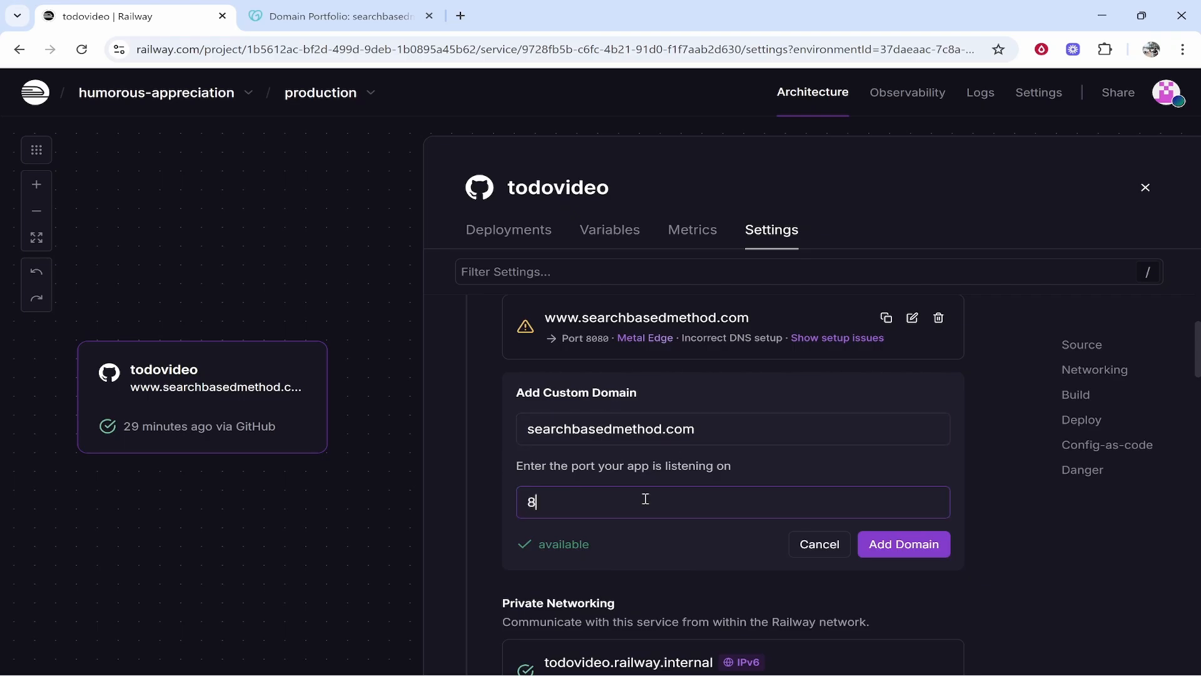
text(080)
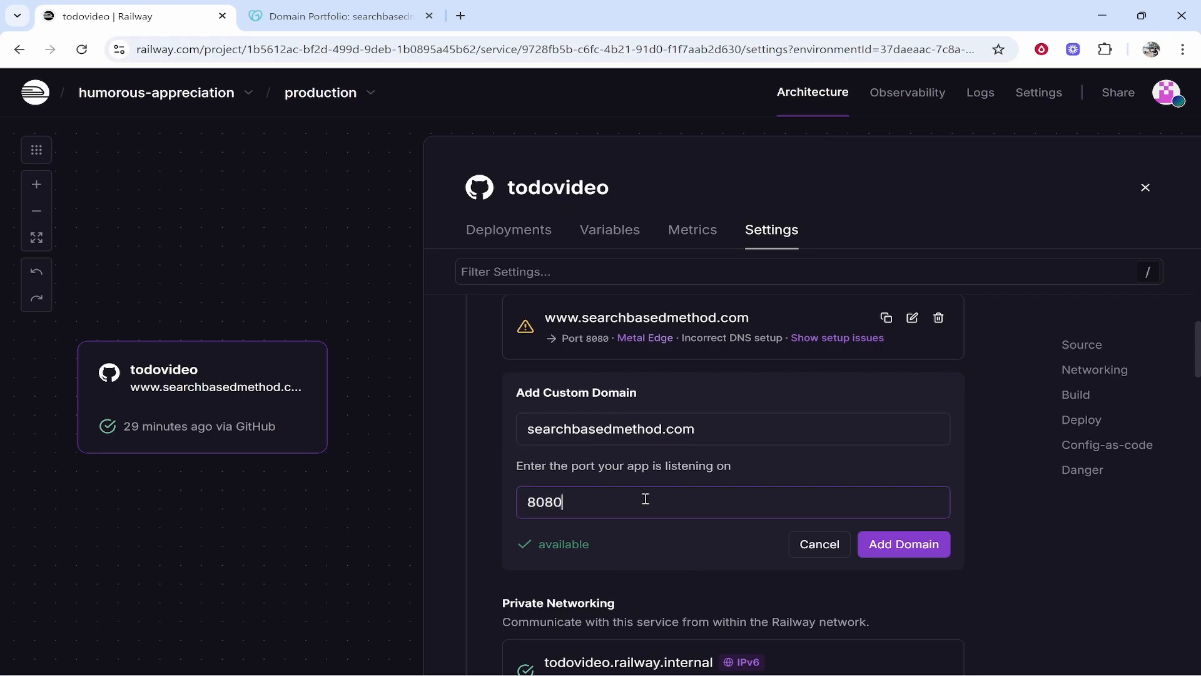
click(874, 545)
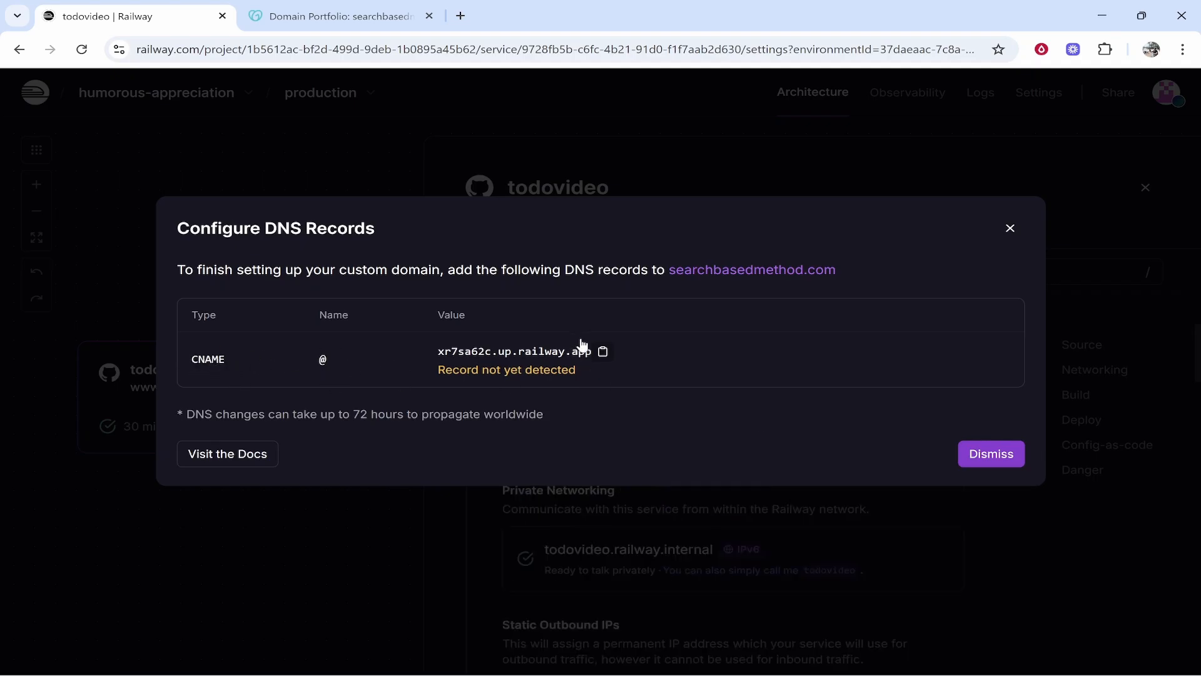
Step: Copy Railway's CNAME value and try to add a GoDaddy CNAME record named @ with the value xr7sa62c.up.railway.app
click(603, 351)
click(296, 12)
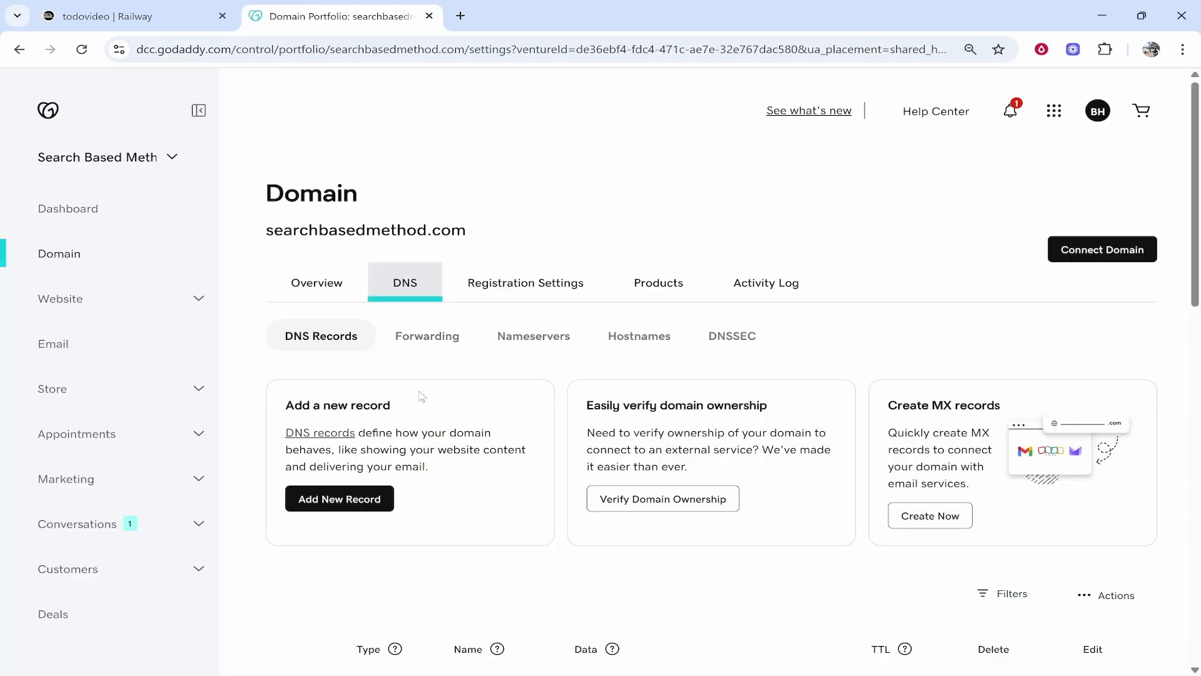
click(341, 418)
scroll(370, 444, down, 3)
click(370, 444)
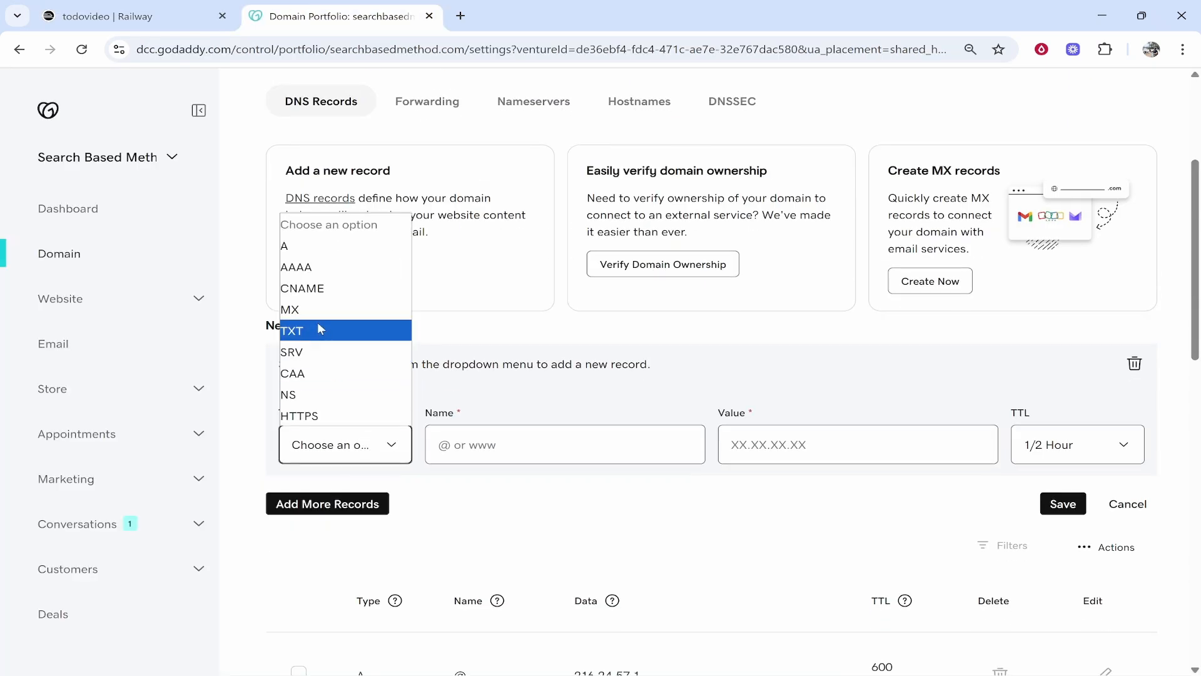
click(321, 293)
click(504, 447)
text(@)
key(Tab)
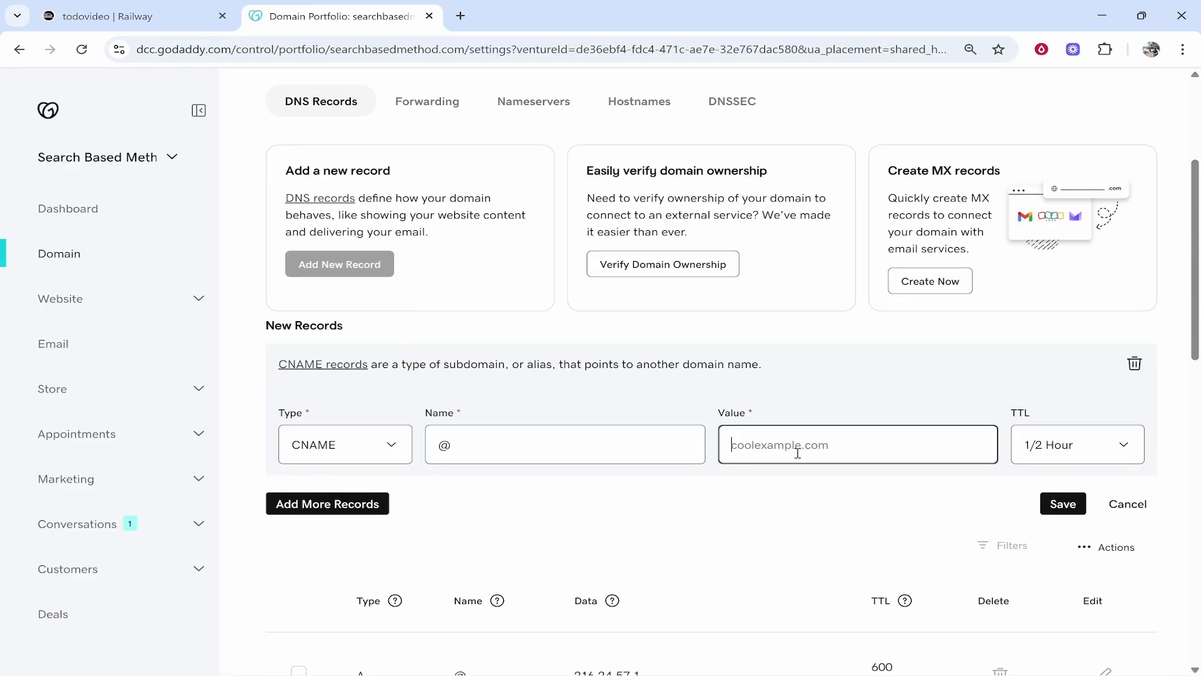
key(ctrl+v)
click(1051, 501)
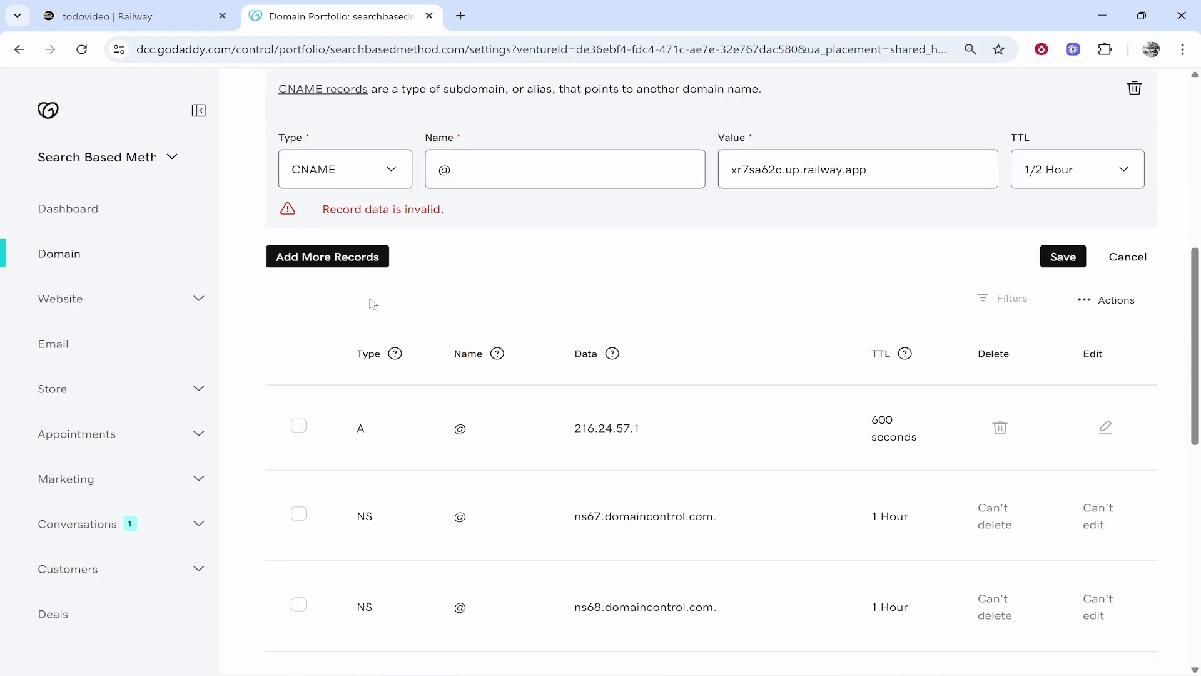
click(306, 180)
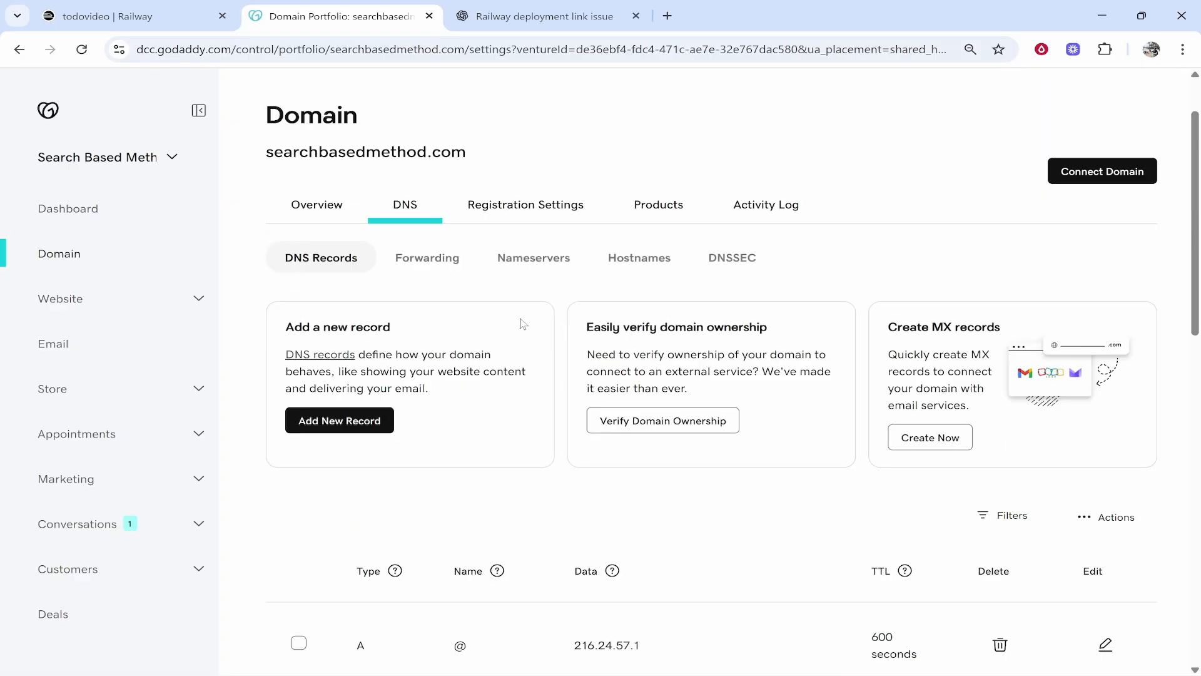
click(418, 261)
scroll(611, 340, down, 1)
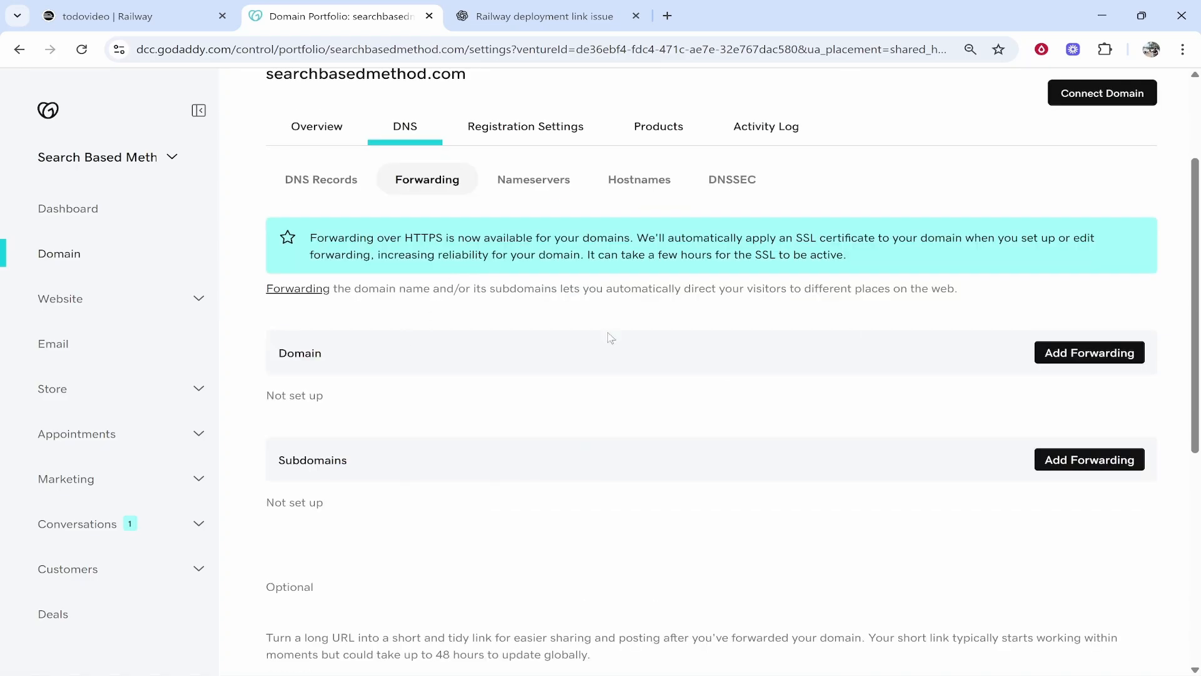
click(1082, 352)
drag(250, 230, 429, 223)
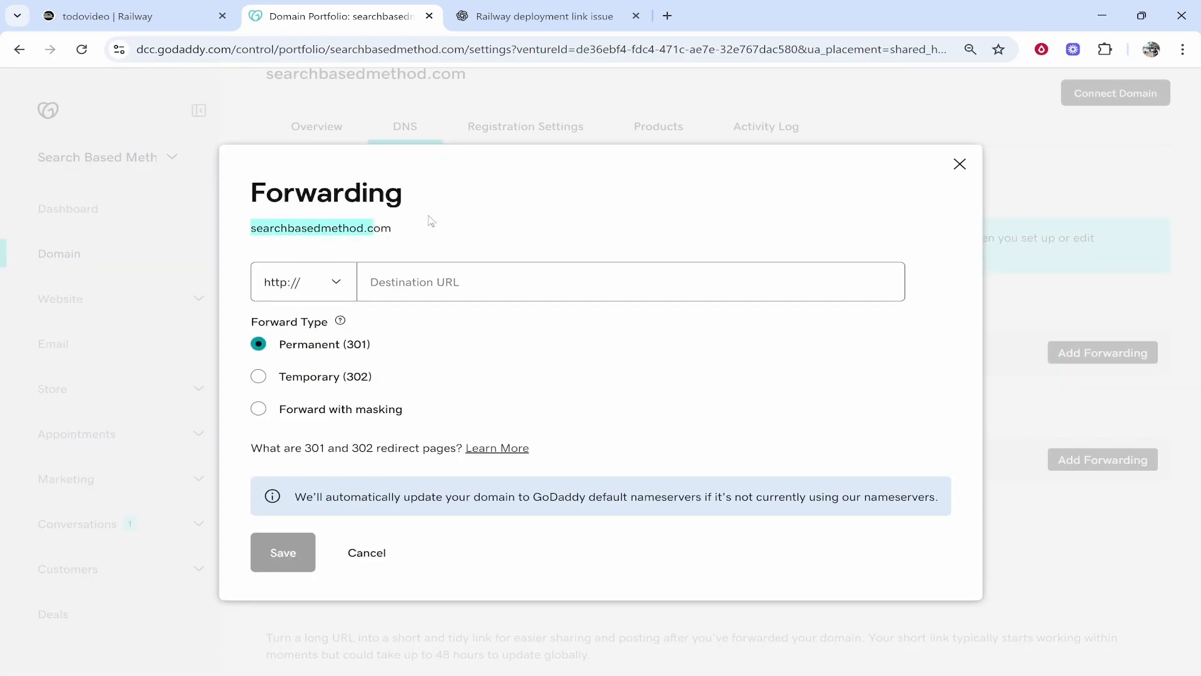
click(427, 283)
text(w)
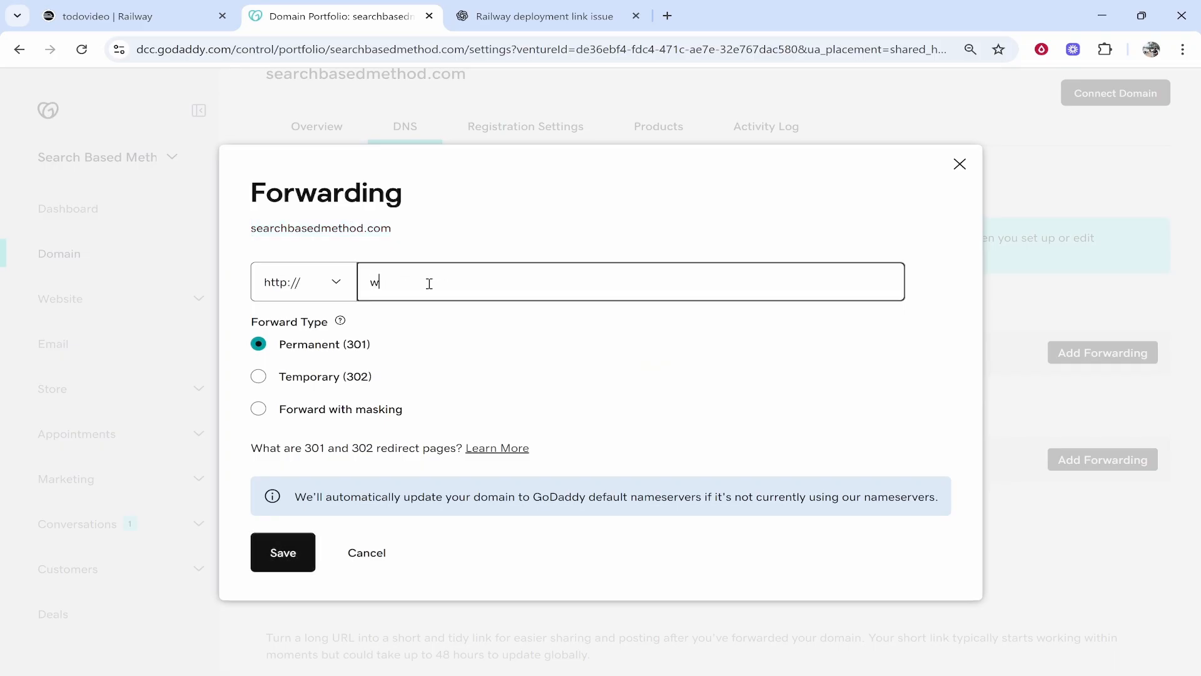
text(ww.)
key(ctrl+v)
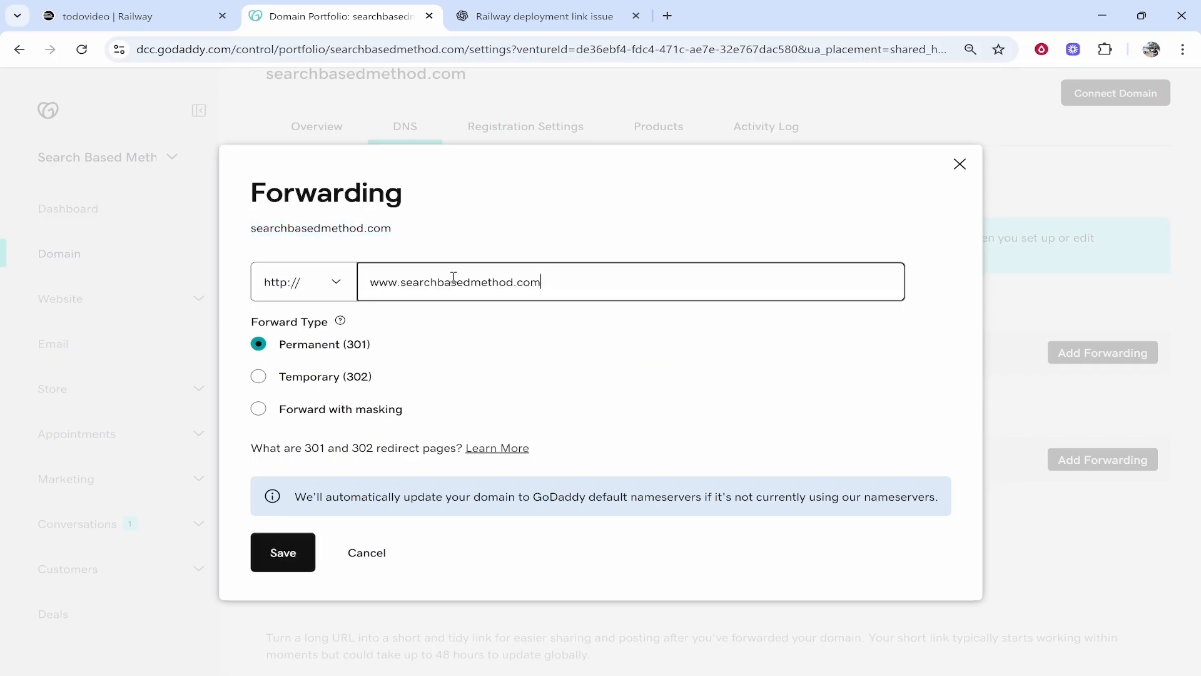
click(291, 560)
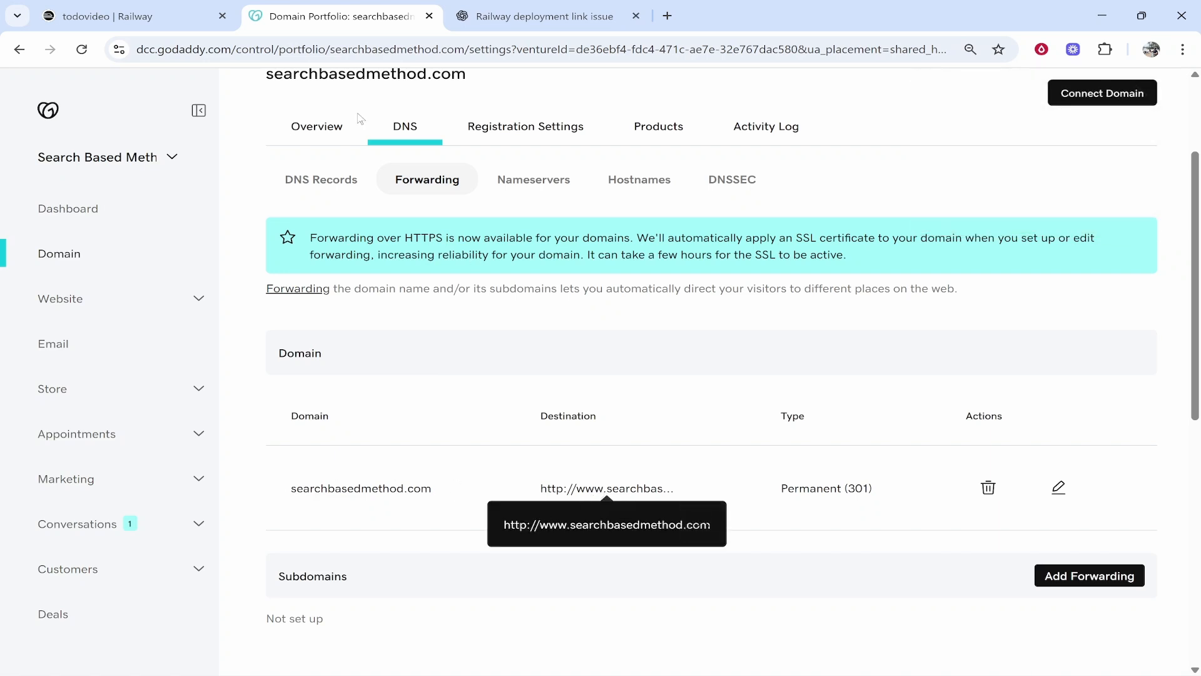
Step: Dismiss the DNS instructions in Railway and check the domain and destination of the forwarding entry in GoDaddy
key(ctrl+shift+Tab)
click(1010, 229)
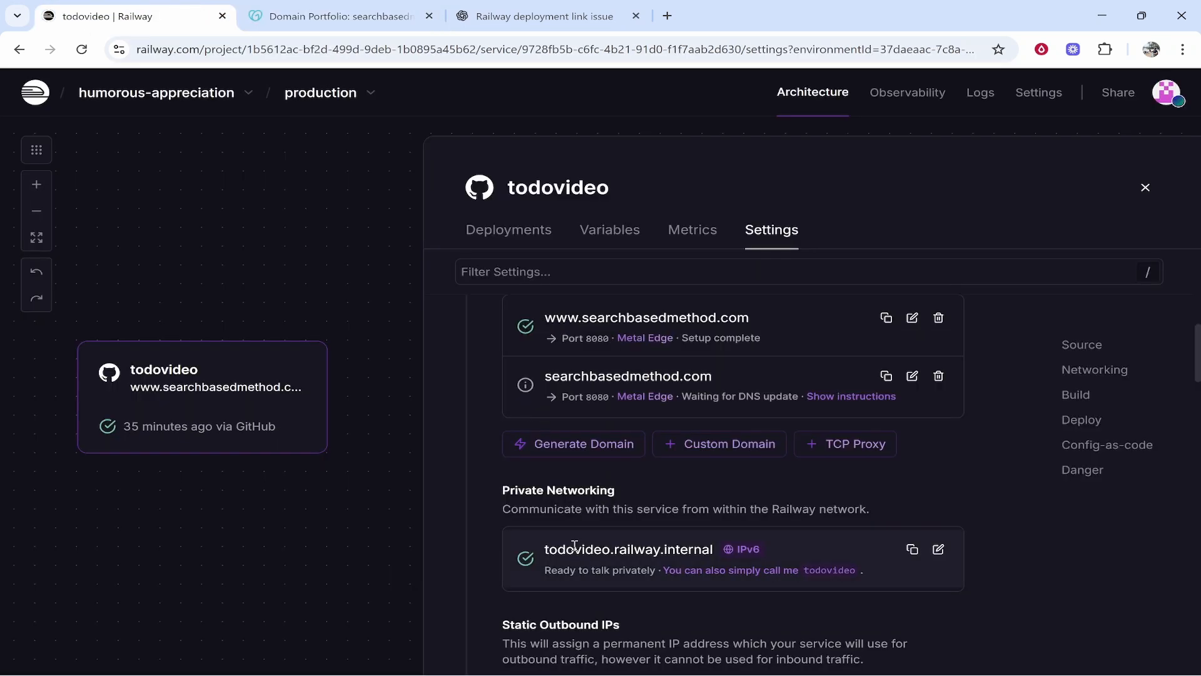
scroll(563, 550, up, 1)
click(325, 16)
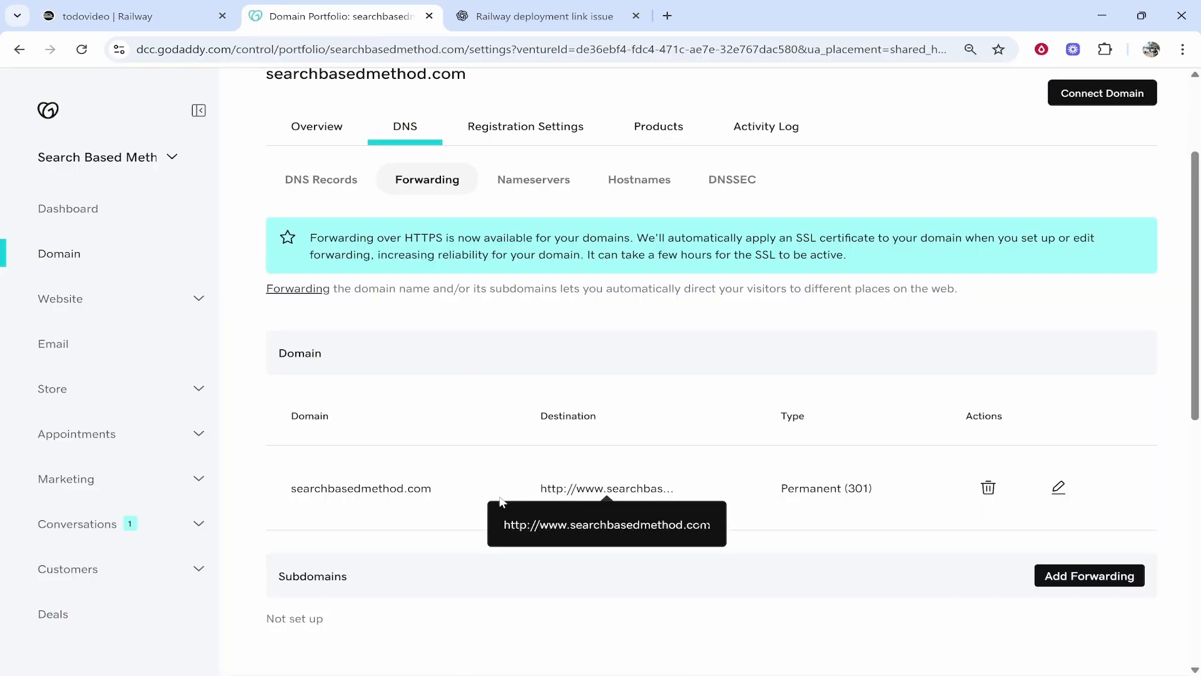
drag(432, 488, 299, 490)
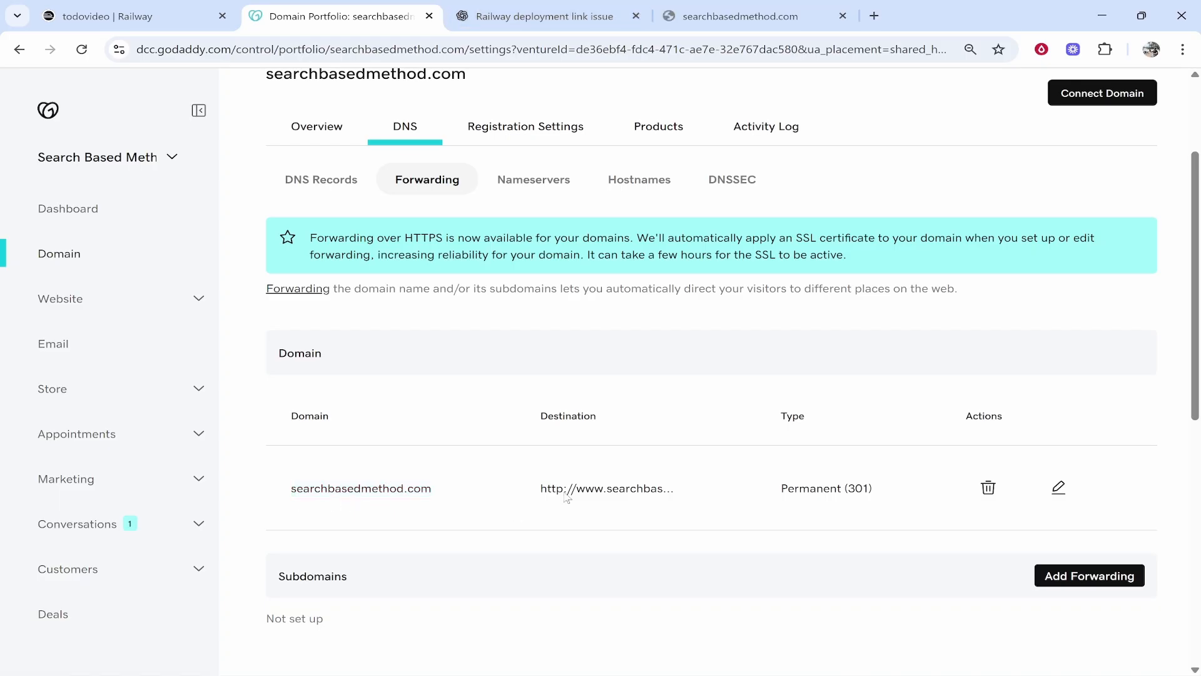
scroll(370, 503, down, 2)
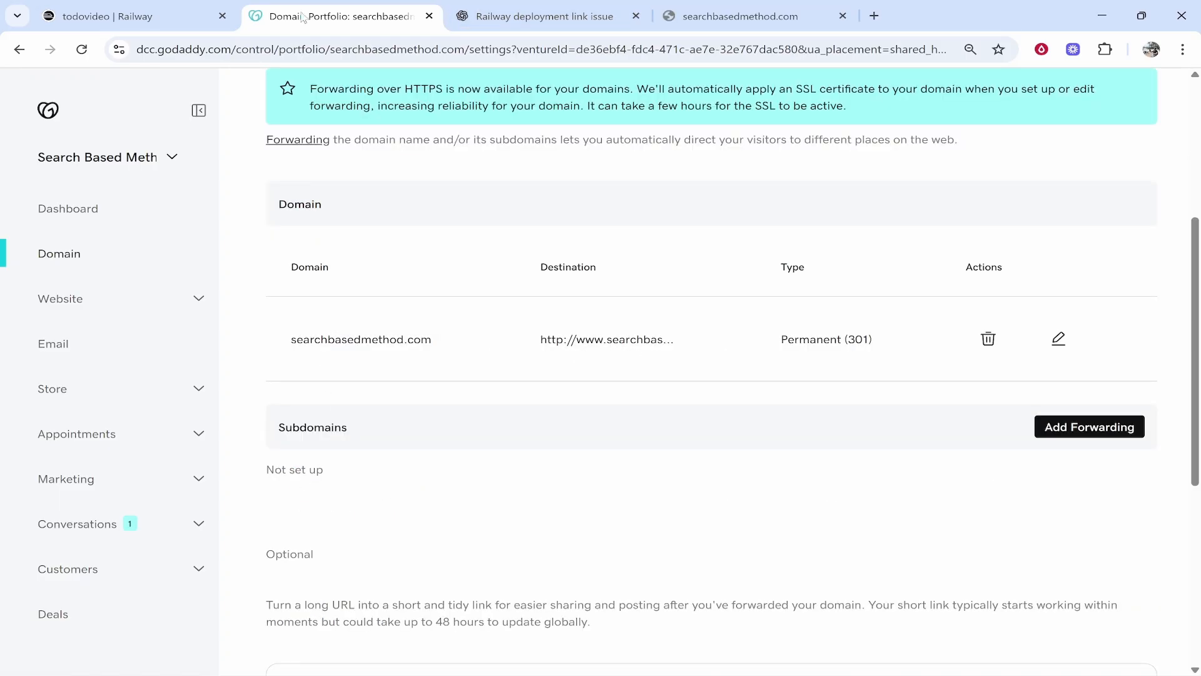
Step: Remove the custom domain searchbasedmethod.com from the public networking of the todovideo service in Railway
key(ctrl+shift+Tab)
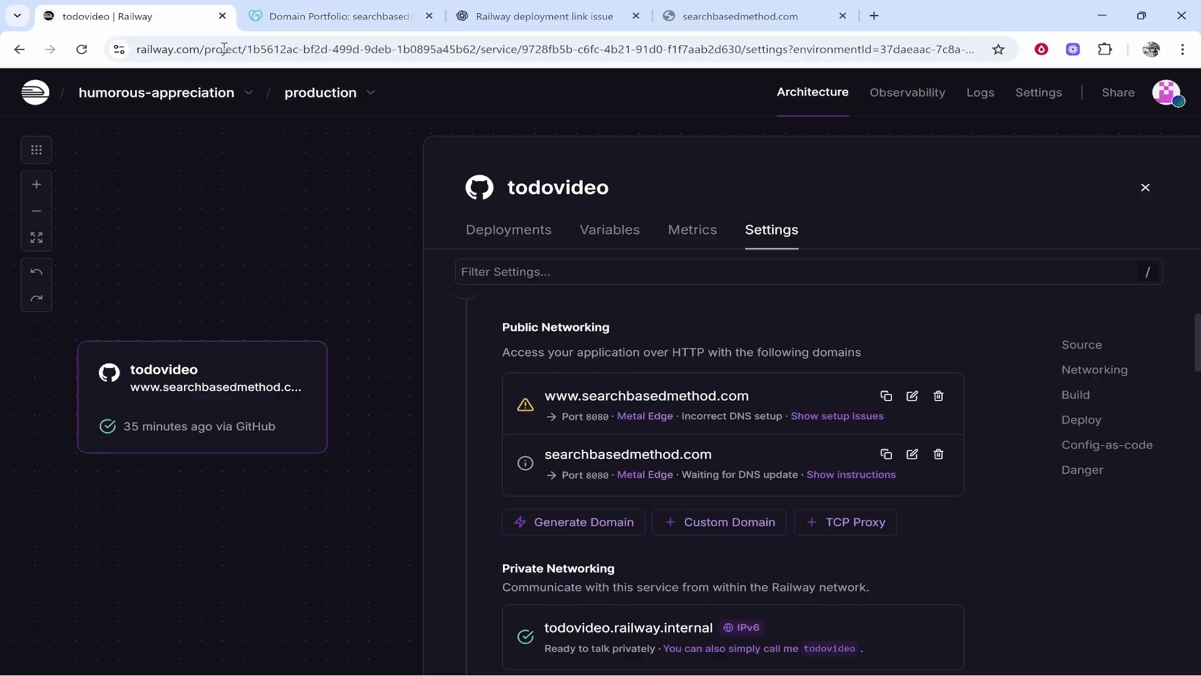
click(938, 454)
click(782, 419)
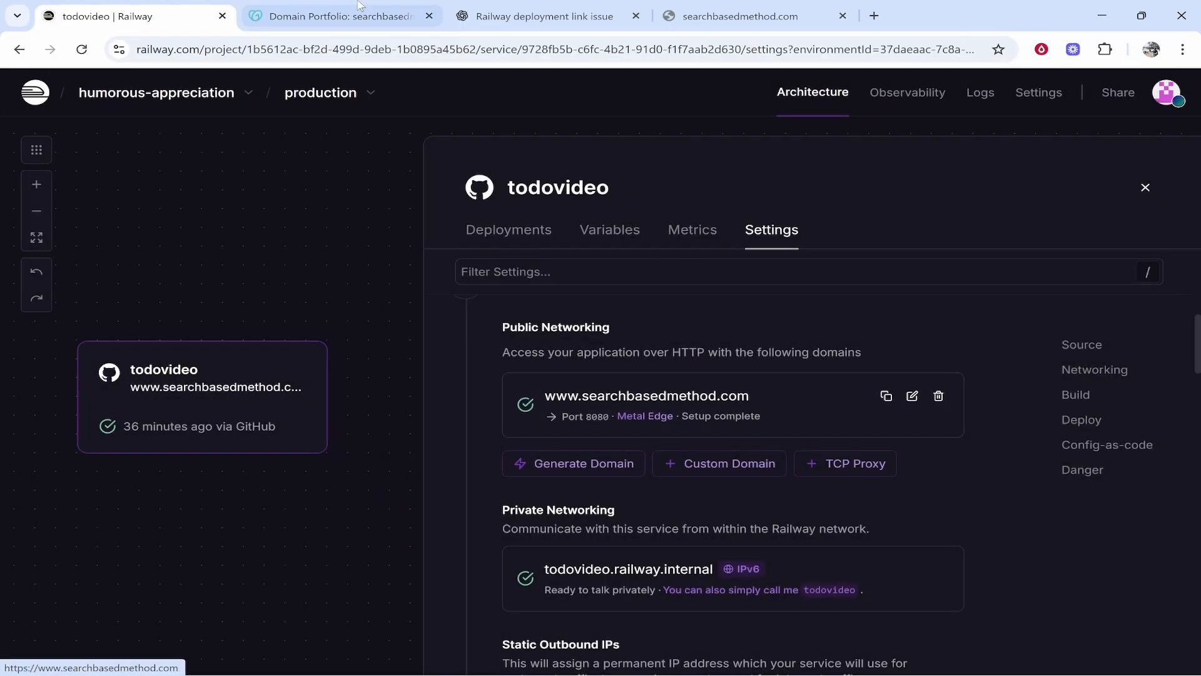
click(337, 16)
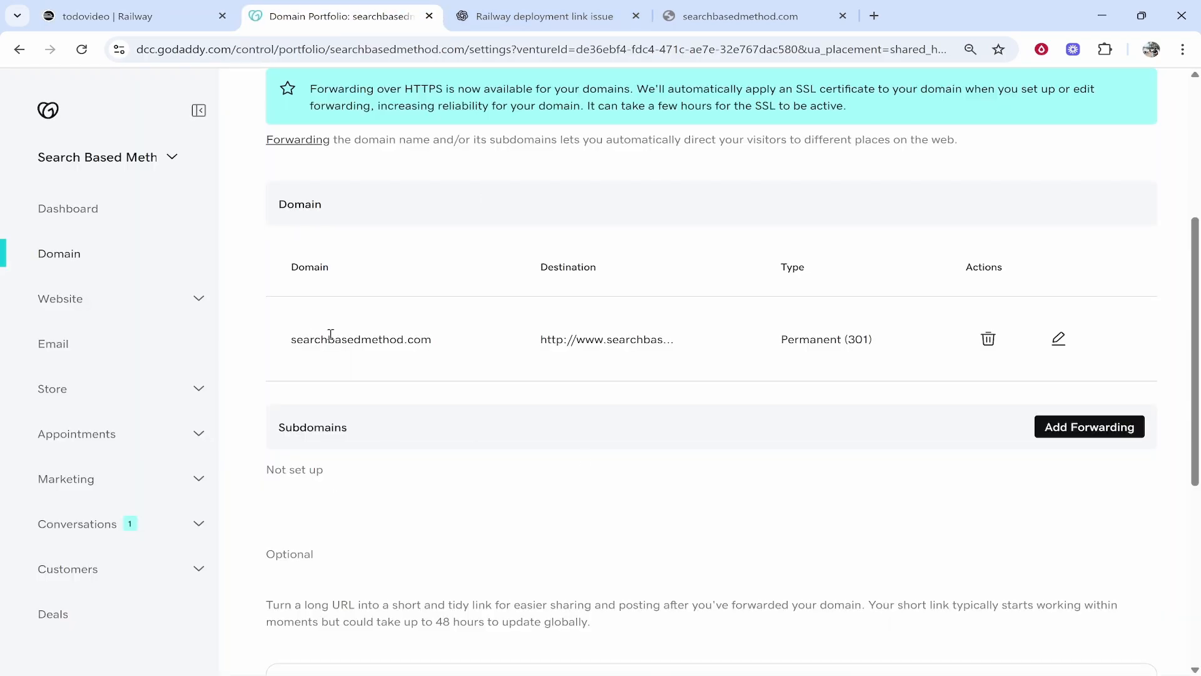
drag(297, 339, 441, 341)
click(434, 327)
click(128, 16)
click(558, 395)
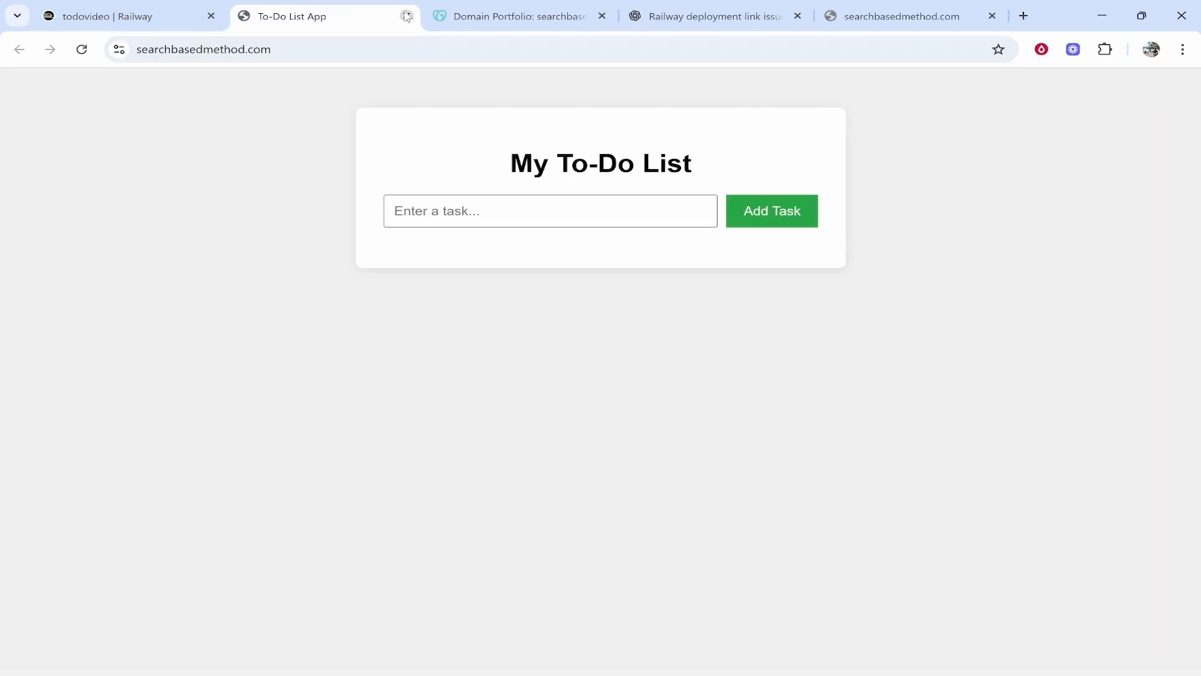
click(406, 16)
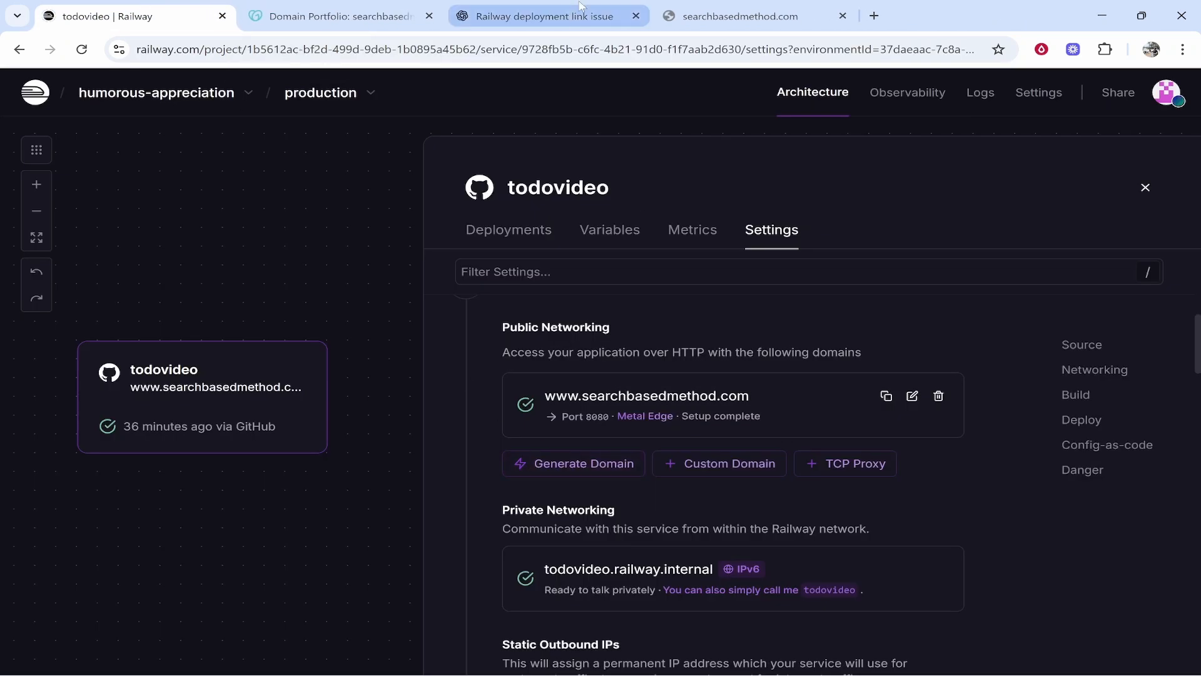
Step: Retry loading searchbasedmethod.com without www several times in its open tab, and return to the Railway settings
click(719, 15)
click(574, 50)
key(Return)
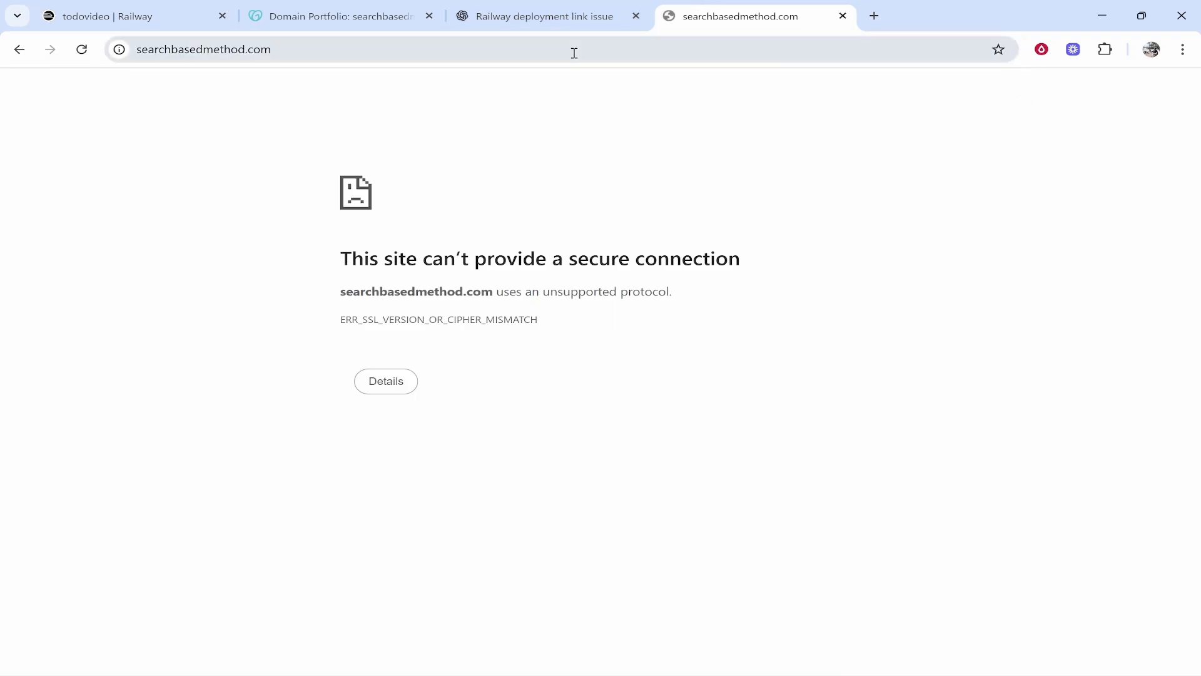
click(574, 53)
key(Return)
click(567, 52)
key(Return)
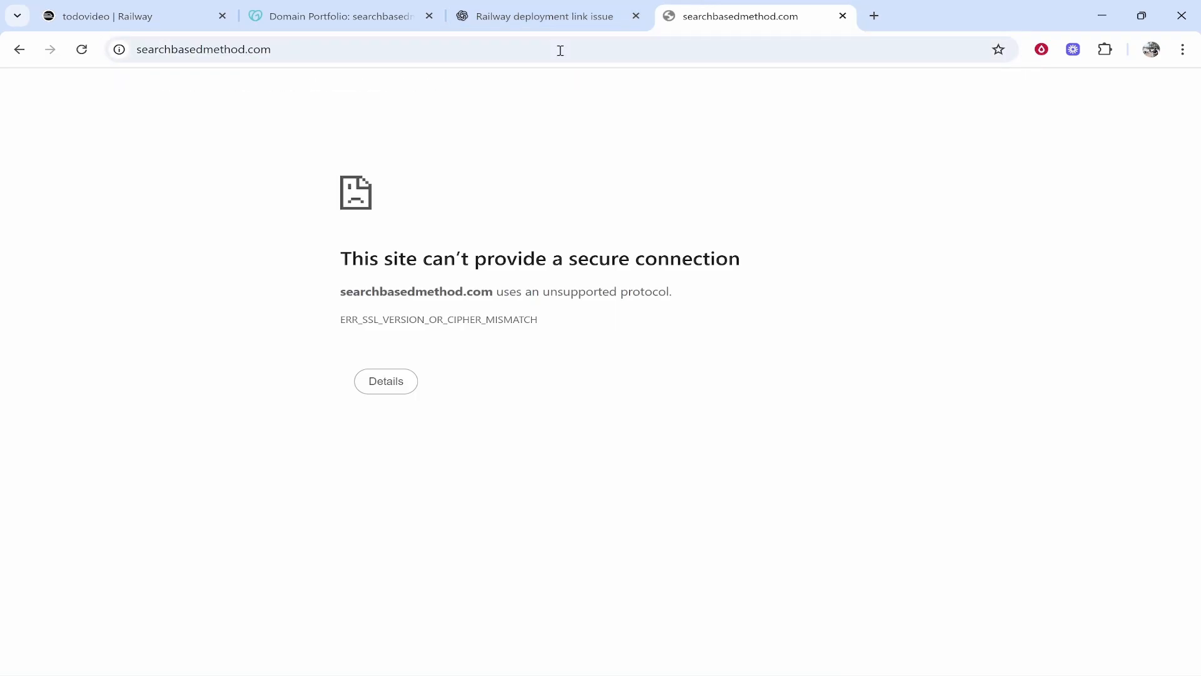
click(579, 50)
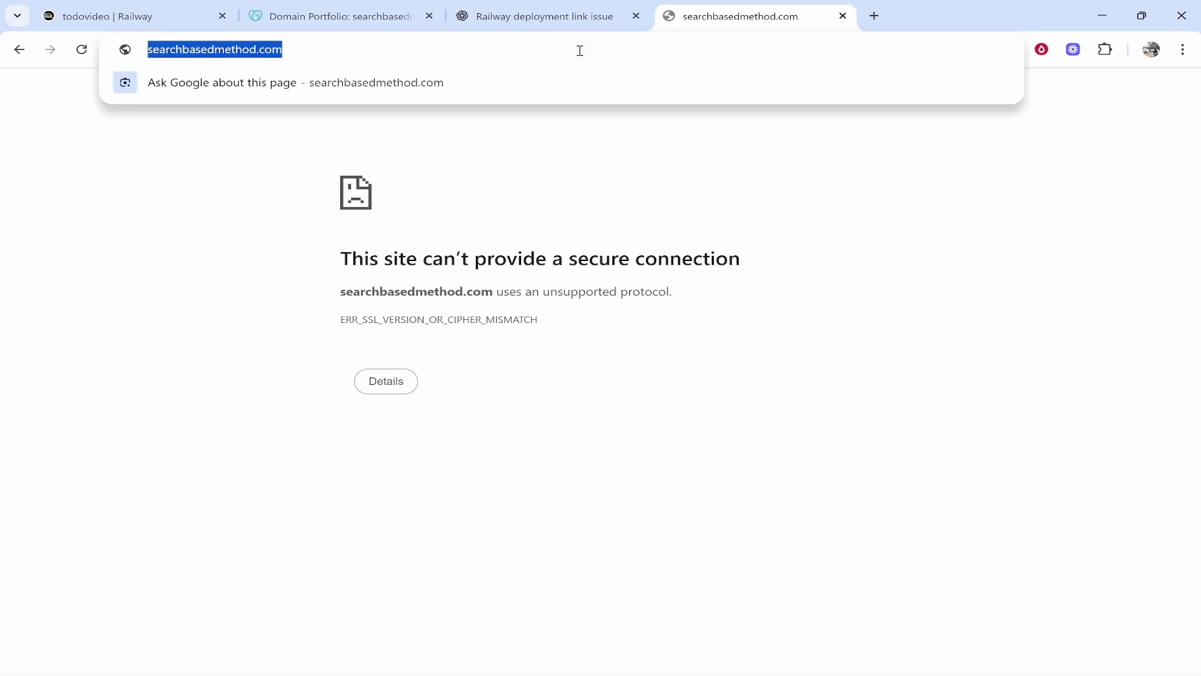
click(157, 8)
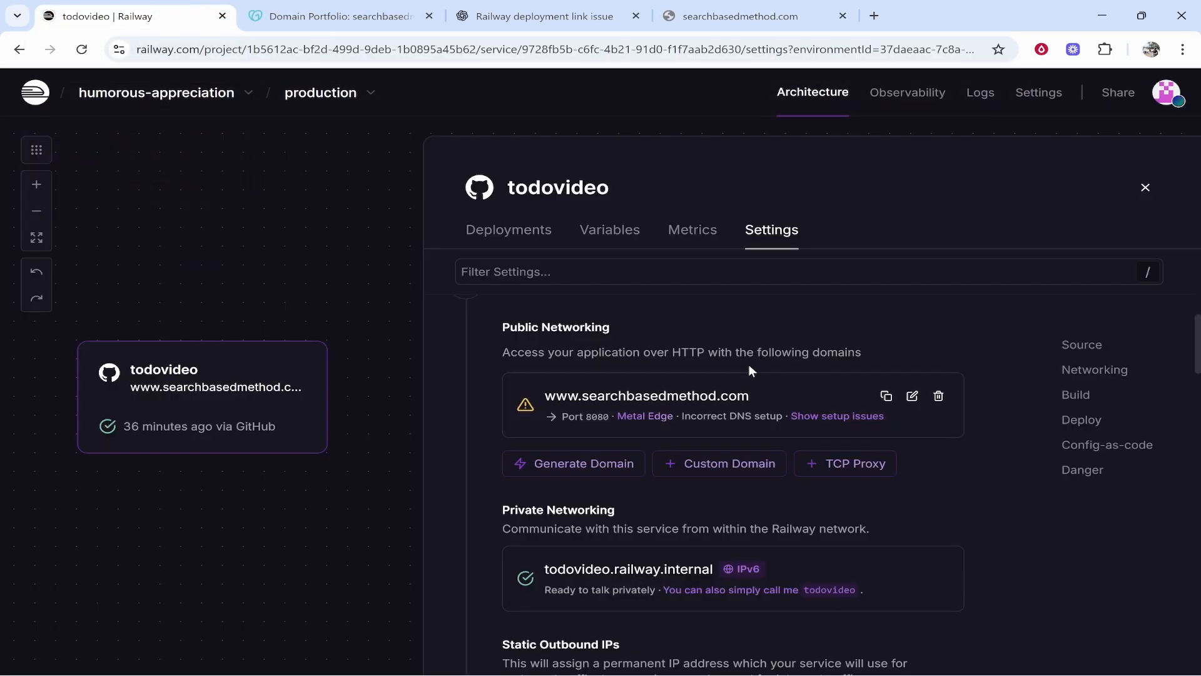